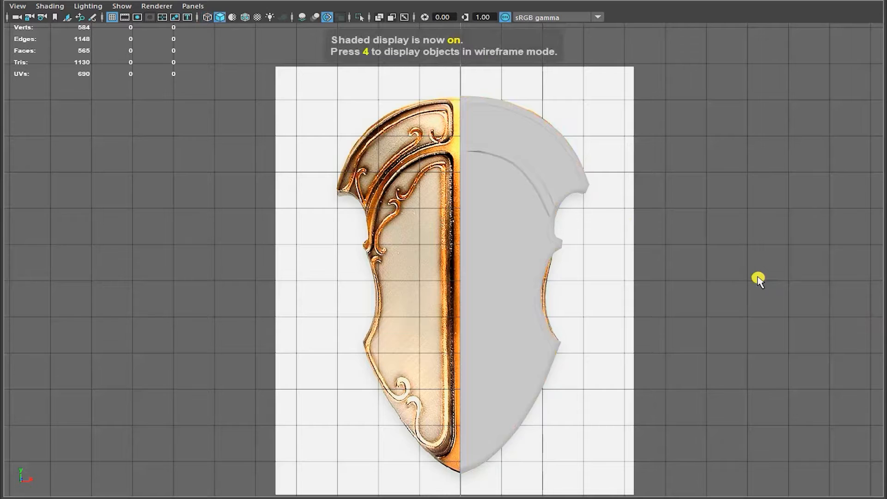
# Step: Show the scene in four views and frame the selected half shield in all of them
pyautogui.press('space')
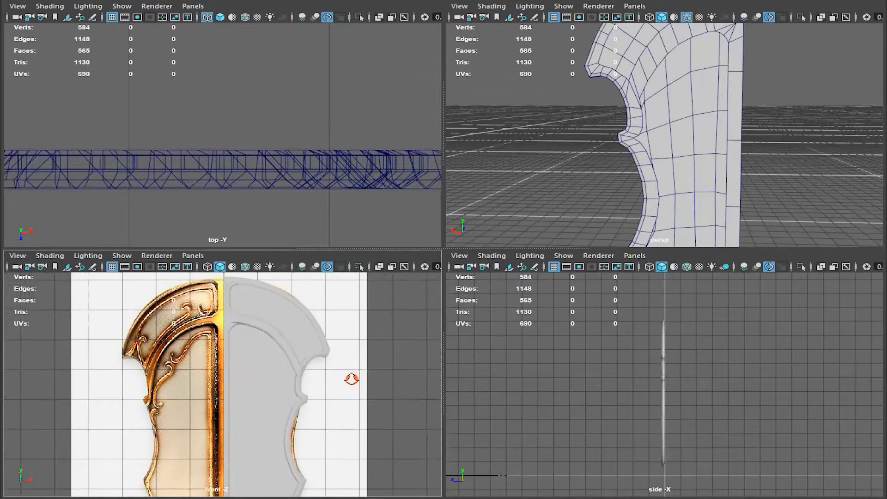
pyautogui.keyDown('alt'); pyautogui.moveTo(352, 379); pyautogui.dragTo(365, 383, button='right'); pyautogui.keyUp('alt')
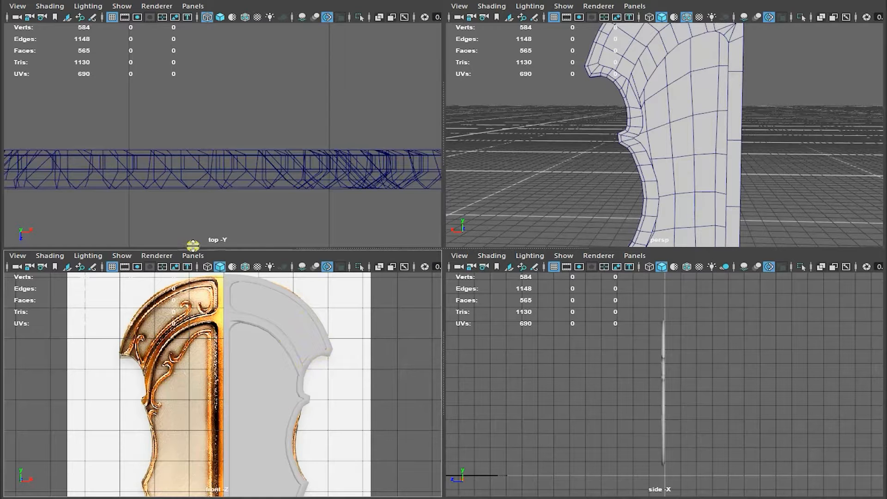
pyautogui.click(630, 115)
pyautogui.hotkey('shift', 'f')
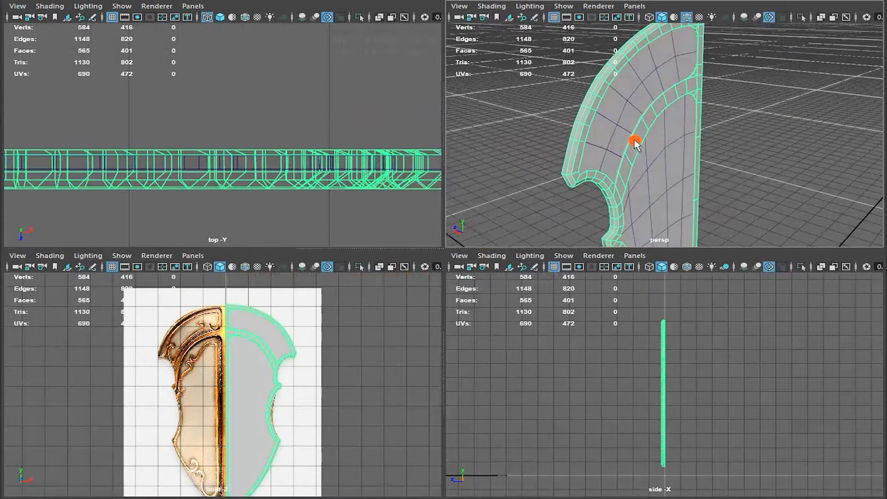
# Step: Select the arched band's upper edge loop and shift it vertically to slope the band's side
pyautogui.moveTo(672, 99); pyautogui.dragTo(691, 113, button='right')
pyautogui.moveTo(691, 114)
pyautogui.keyDown('alt'); pyautogui.mouseDown()
pyautogui.moveTo(698, 143)
pyautogui.moveTo(695, 125)
pyautogui.mouseUp(); pyautogui.keyUp('alt')
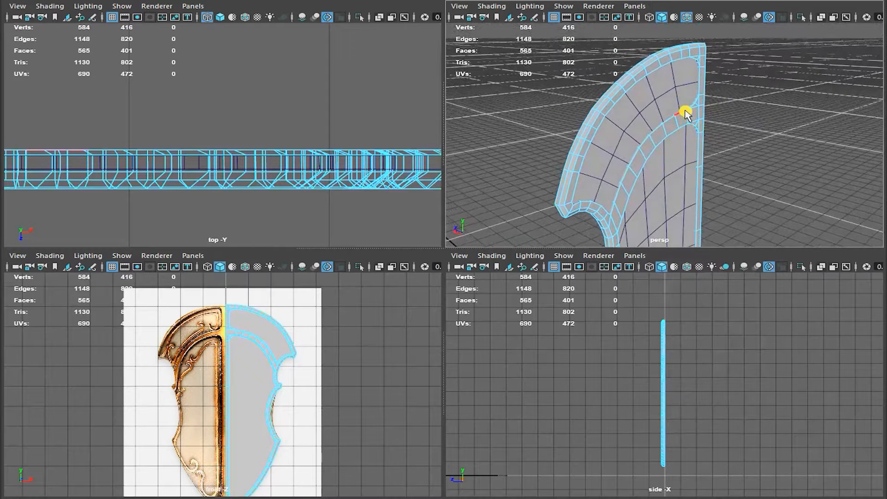
pyautogui.keyDown('alt'); pyautogui.moveTo(653, 146); pyautogui.dragTo(691, 143, button='right'); pyautogui.keyUp('alt')
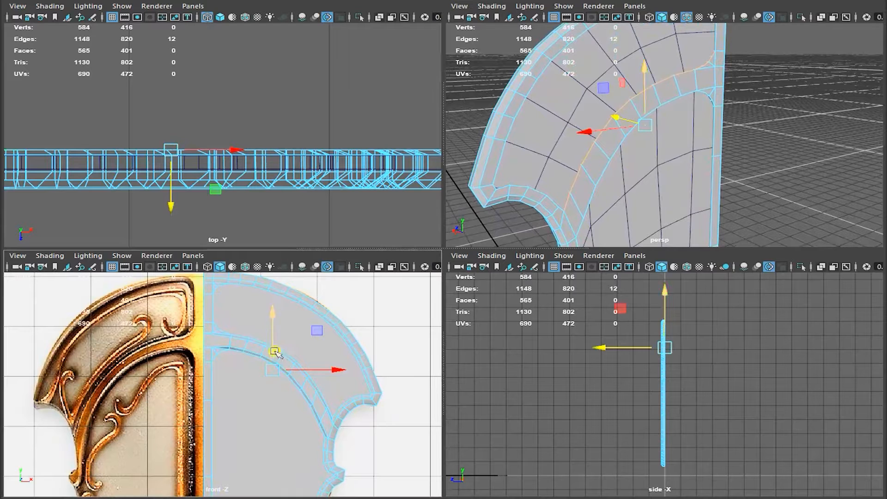
pyautogui.click(644, 65)
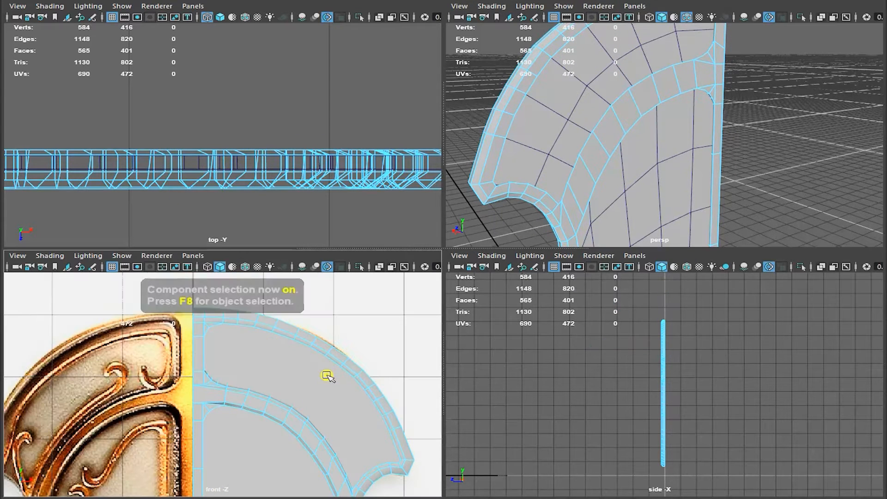
pyautogui.press('F8')
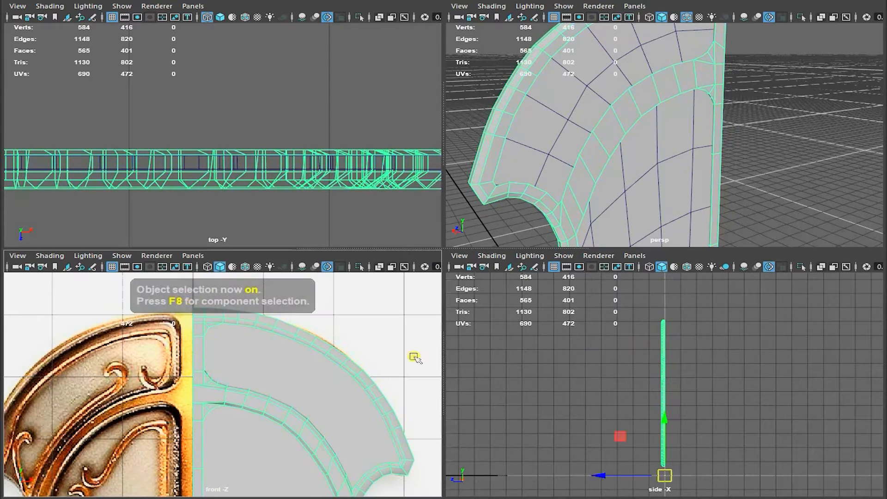
pyautogui.click(416, 356)
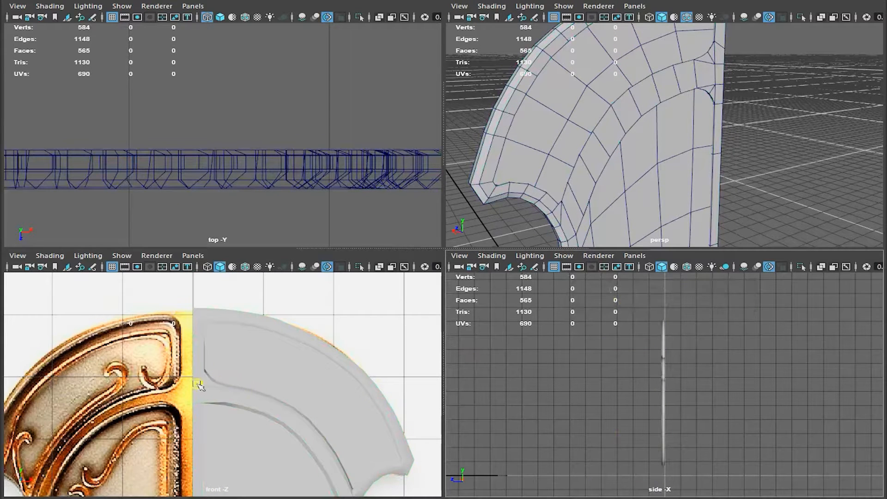
pyautogui.keyDown('alt'); pyautogui.moveTo(296, 405); pyautogui.dragTo(308, 359, button='middle'); pyautogui.keyUp('alt')
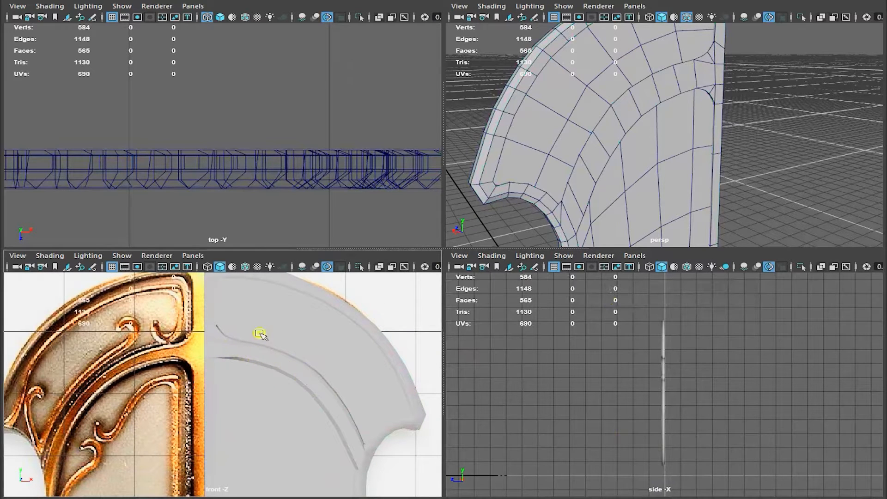
# Step: Select the upper panel's inner rim edges together with the small corner edges and move them up along Y
pyautogui.click(582, 168)
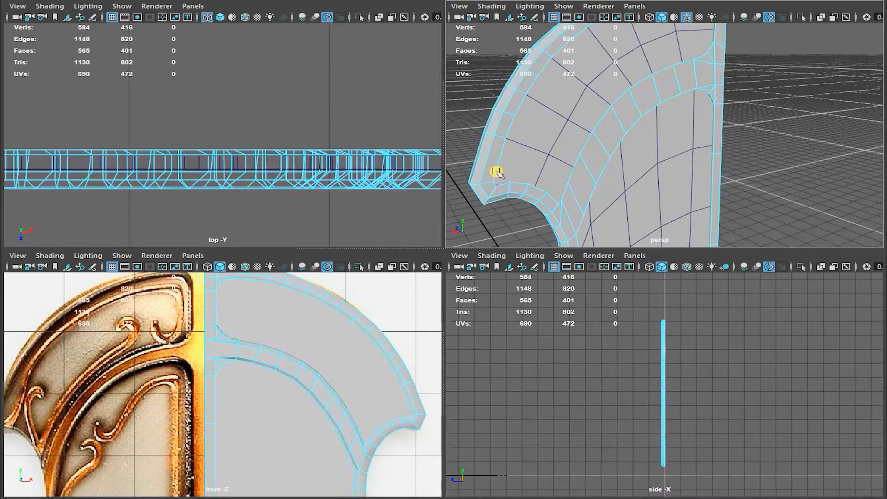
pyautogui.keyDown('alt'); pyautogui.moveTo(495, 182); pyautogui.dragTo(484, 245, button='middle'); pyautogui.keyUp('alt')
pyautogui.doubleClick(681, 49)
pyautogui.keyDown('alt'); pyautogui.moveTo(703, 50); pyautogui.dragTo(686, 134, button='middle'); pyautogui.keyUp('alt')
pyautogui.keyDown('shift'); pyautogui.click(698, 41); pyautogui.keyUp('shift')
pyautogui.scroll(5, 684, 128)
pyautogui.keyDown('shift'); pyautogui.click(685, 128); pyautogui.keyUp('shift')
pyautogui.keyDown('shift'); pyautogui.click(691, 134); pyautogui.keyUp('shift')
pyautogui.keyDown('shift'); pyautogui.click(693, 140); pyautogui.keyUp('shift')
pyautogui.scroll(1, 389, 328)
pyautogui.keyDown('alt'); pyautogui.moveTo(389, 328); pyautogui.dragTo(330, 361, button='middle'); pyautogui.keyUp('alt')
pyautogui.moveTo(283, 380); pyautogui.dragTo(283, 332)
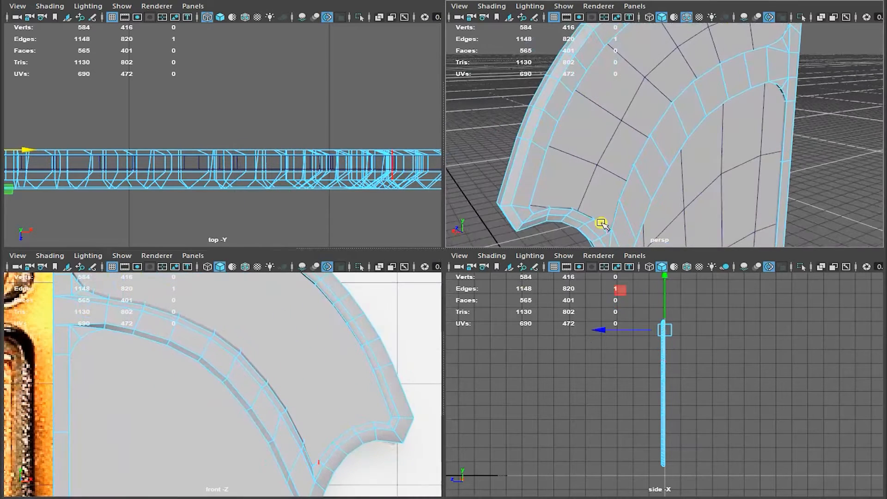
# Step: Select the six inner rim edges along the side notch and shift them slightly in the front view
pyautogui.click(599, 224)
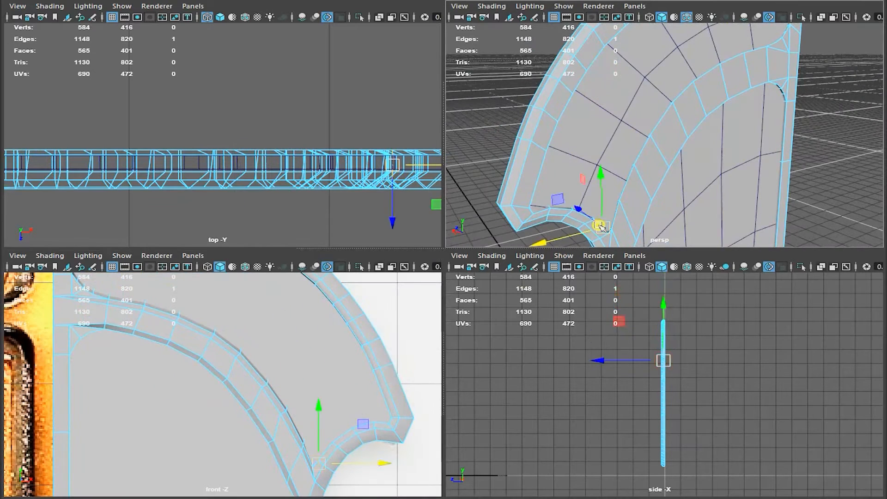
pyautogui.doubleClick(549, 214)
pyautogui.keyDown('alt'); pyautogui.moveTo(671, 168); pyautogui.dragTo(766, 37); pyautogui.keyUp('alt')
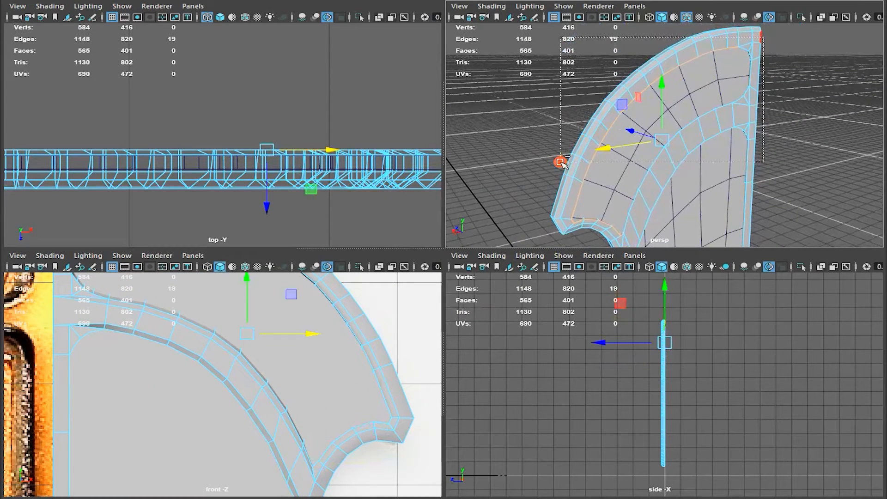
pyautogui.moveTo(415, 375); pyautogui.dragTo(350, 433, button='middle')
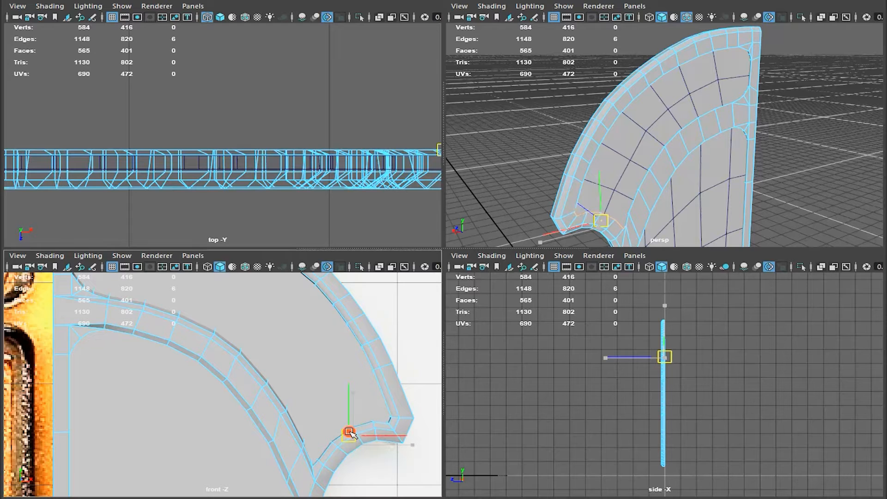
pyautogui.press('Insert')
pyautogui.hotkey('ctrl', 'z')
pyautogui.press('Insert')
# Step: Select the inner rim edges on the upper panel's outer side, just above the pointed tip
pyautogui.click(614, 148)
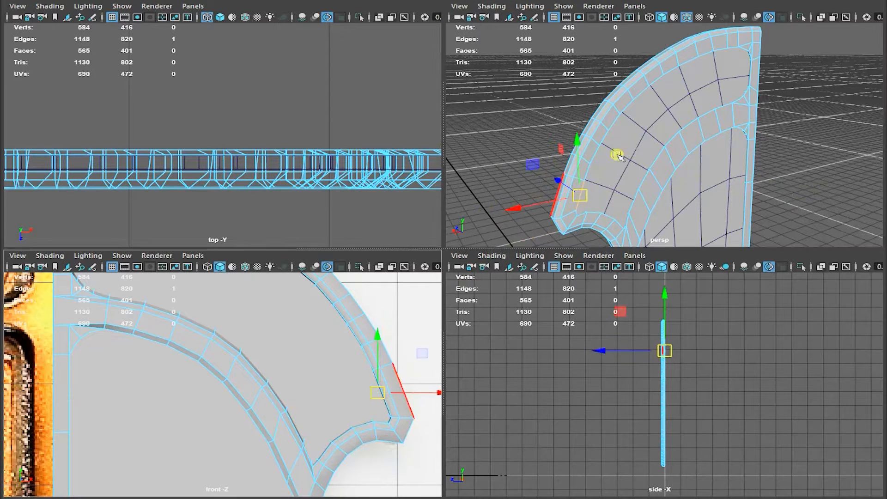
pyautogui.keyDown('shift'); pyautogui.click(595, 151); pyautogui.keyUp('shift')
pyautogui.keyDown('shift'); pyautogui.click(609, 133); pyautogui.keyUp('shift')
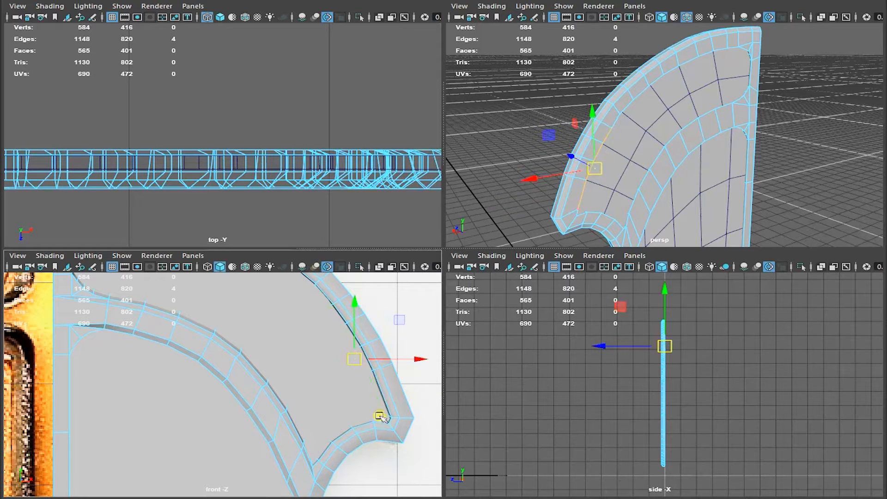
# Step: Adjust the rim's corner vertices at the pointed tip and beside the notch, and return to object selection
pyautogui.press('F9')
pyautogui.click(580, 203)
pyautogui.keyDown('alt'); pyautogui.moveTo(362, 411); pyautogui.dragTo(356, 385, button='middle'); pyautogui.keyUp('alt')
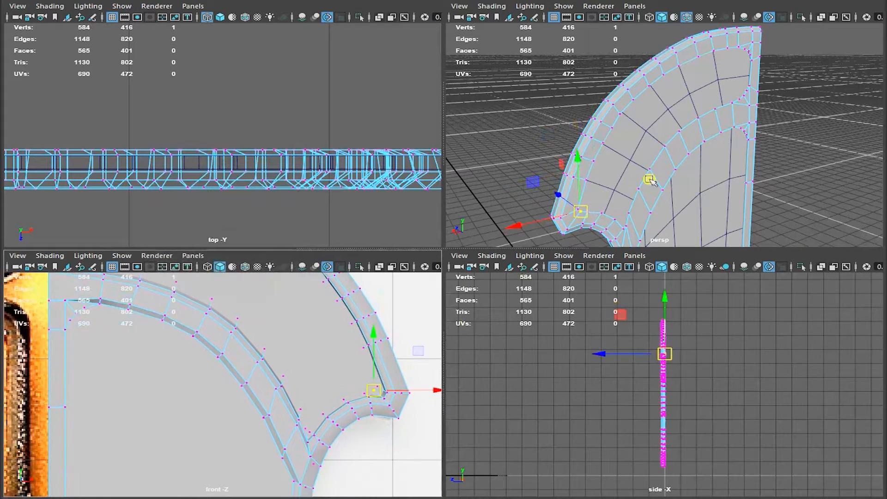
pyautogui.scroll(3, 650, 180)
pyautogui.press('r')
pyautogui.scroll(-2, 332, 436)
pyautogui.moveTo(330, 434); pyautogui.dragTo(331, 430)
pyautogui.click(509, 390)
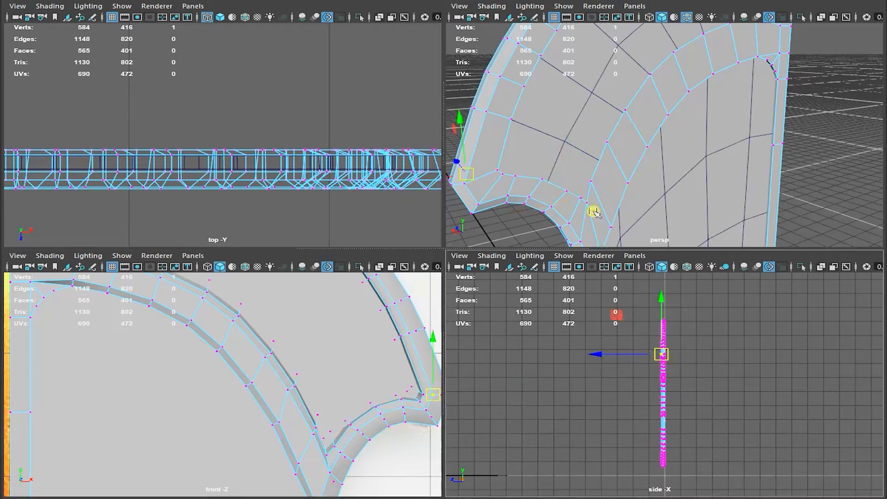
pyautogui.scroll(-5, 347, 377)
pyautogui.press('F8')
pyautogui.click(475, 409)
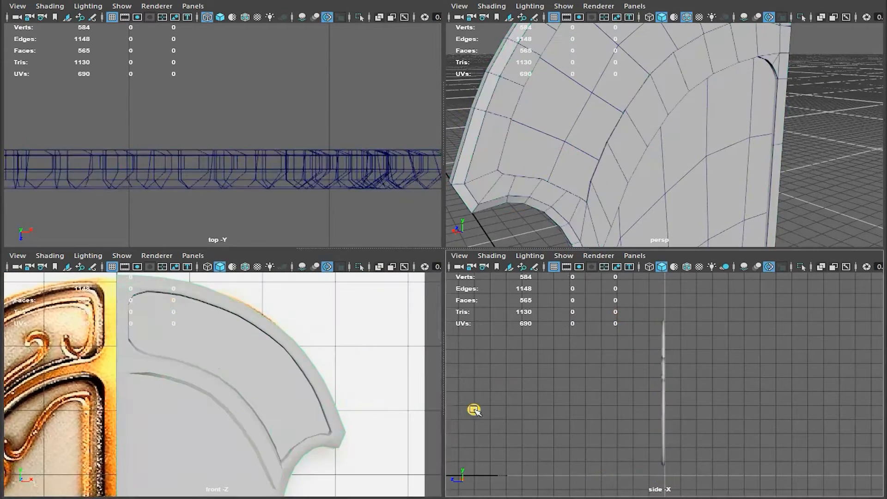
# Step: Adjust the edges where the arched band meets the notch rim, and return to object selection
pyautogui.scroll(1, 347, 419)
pyautogui.click(347, 419)
pyautogui.moveTo(583, 193); pyautogui.dragTo(574, 160, button='right')
pyautogui.click(584, 199)
pyautogui.click(662, 64)
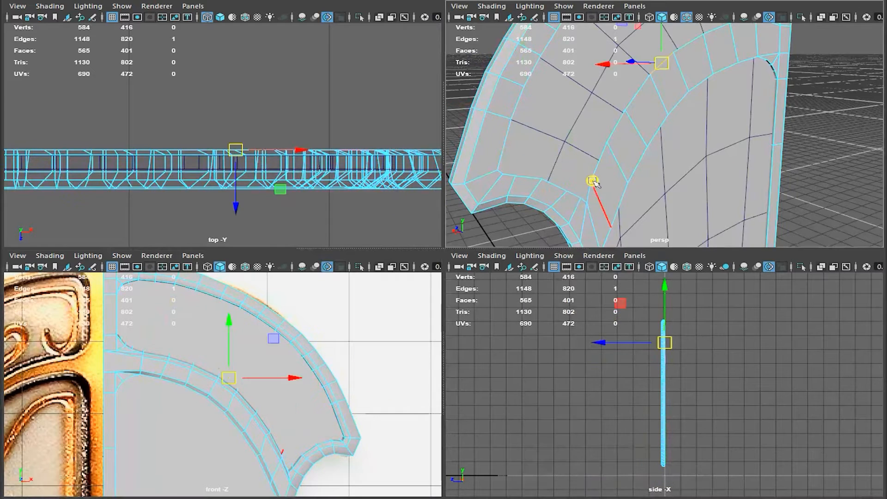
pyautogui.click(583, 199)
pyautogui.scroll(3, 415, 435)
pyautogui.press('F8')
pyautogui.click(474, 429)
# Step: Examine the reshaped upper rim and arched band against the reference image in the front and perspective views
pyautogui.scroll(-3, 255, 413)
pyautogui.keyDown('alt'); pyautogui.moveTo(255, 413); pyautogui.dragTo(293, 467, button='middle'); pyautogui.keyUp('alt')
pyautogui.scroll(-3, 752, 119)
pyautogui.keyDown('alt'); pyautogui.moveTo(752, 119); pyautogui.dragTo(726, 170, button='middle'); pyautogui.keyUp('alt')
pyautogui.keyDown('alt'); pyautogui.moveTo(342, 384); pyautogui.dragTo(244, 376, button='right'); pyautogui.keyUp('alt')
pyautogui.keyDown('alt'); pyautogui.moveTo(243, 376); pyautogui.dragTo(270, 340, button='middle'); pyautogui.keyUp('alt')
pyautogui.keyDown('alt'); pyautogui.moveTo(282, 350); pyautogui.dragTo(312, 370, button='right'); pyautogui.keyUp('alt')
pyautogui.keyDown('alt'); pyautogui.moveTo(377, 408); pyautogui.dragTo(398, 361, button='middle'); pyautogui.keyUp('alt')
pyautogui.keyDown('alt'); pyautogui.moveTo(398, 361); pyautogui.dragTo(275, 390, button='right'); pyautogui.keyUp('alt')
pyautogui.keyDown('alt'); pyautogui.moveTo(296, 394); pyautogui.dragTo(335, 396, button='middle'); pyautogui.keyUp('alt')
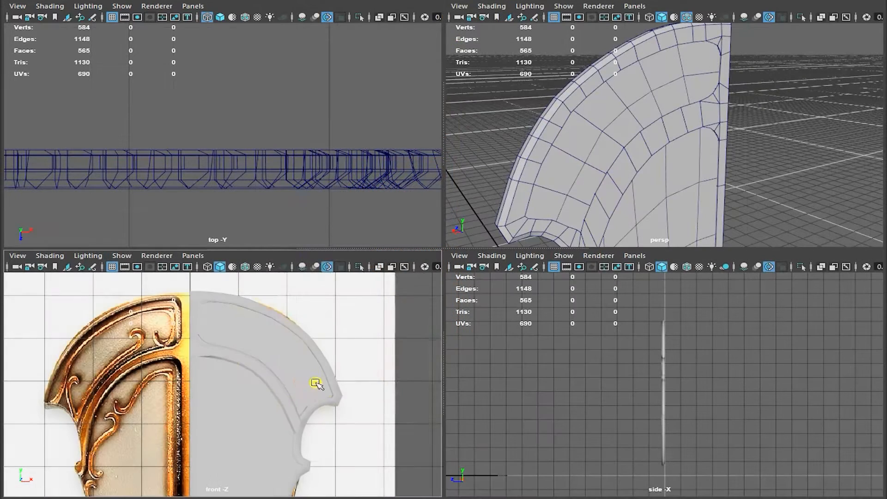
pyautogui.keyDown('alt'); pyautogui.moveTo(315, 383); pyautogui.dragTo(289, 378, button='right'); pyautogui.keyUp('alt')
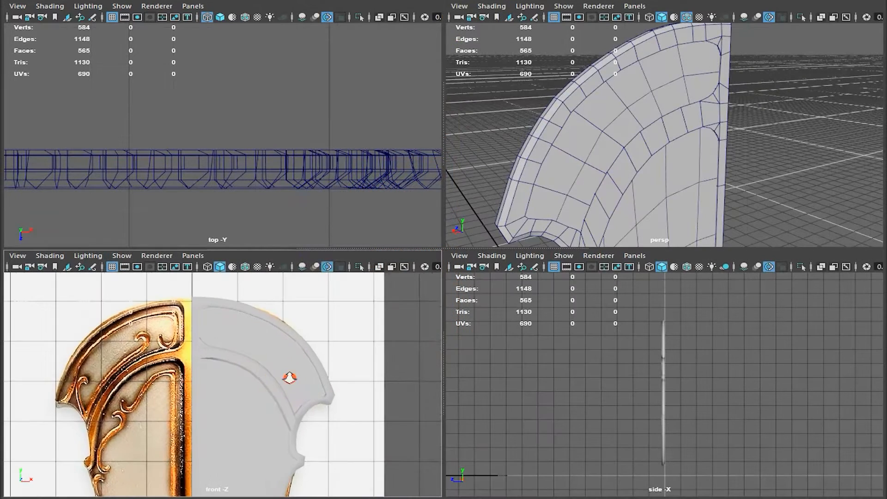
pyautogui.keyDown('alt'); pyautogui.moveTo(286, 397); pyautogui.dragTo(276, 384, button='middle'); pyautogui.keyUp('alt')
pyautogui.keyDown('alt'); pyautogui.moveTo(294, 392); pyautogui.dragTo(331, 361, button='right'); pyautogui.keyUp('alt')
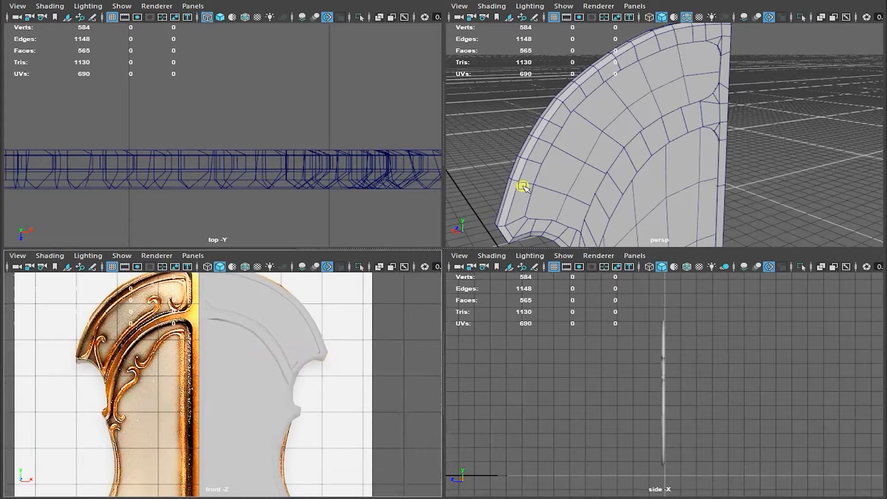
# Step: Select the upper panel's edges along the centre side, including both rounded corners
pyautogui.keyDown('alt'); pyautogui.moveTo(734, 91); pyautogui.dragTo(719, 145, button='middle'); pyautogui.keyUp('alt')
pyautogui.moveTo(709, 147); pyautogui.dragTo(707, 113, button='right')
pyautogui.click(707, 114)
pyautogui.keyDown('alt'); pyautogui.moveTo(765, 119); pyautogui.dragTo(842, 131, button='right'); pyautogui.keyUp('alt')
pyautogui.keyDown('alt'); pyautogui.moveTo(842, 132); pyautogui.dragTo(810, 173, button='middle'); pyautogui.keyUp('alt')
pyautogui.keyDown('shift'); pyautogui.click(718, 134); pyautogui.keyUp('shift')
pyautogui.keyDown('shift'); pyautogui.click(725, 133); pyautogui.keyUp('shift')
pyautogui.keyDown('shift'); pyautogui.click(702, 115); pyautogui.keyUp('shift')
pyautogui.keyDown('alt'); pyautogui.moveTo(702, 115); pyautogui.dragTo(706, 176); pyautogui.keyUp('alt')
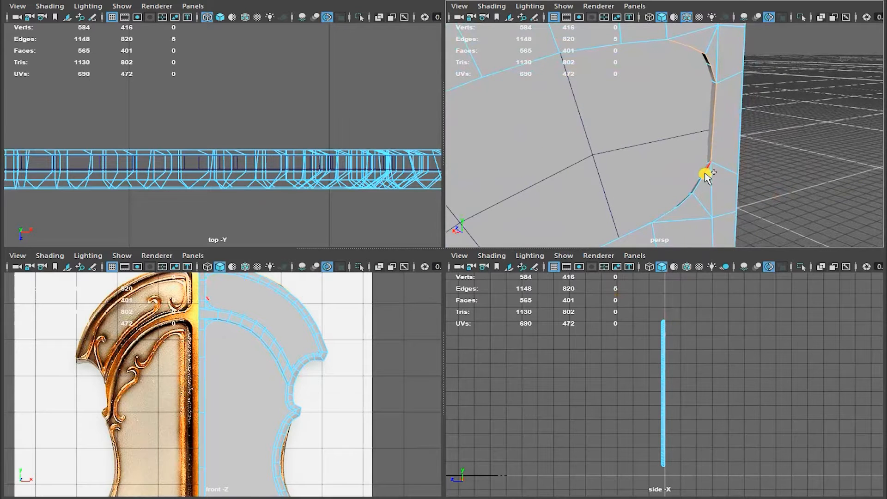
pyautogui.keyDown('shift'); pyautogui.click(673, 209); pyautogui.keyUp('shift')
pyautogui.keyDown('alt'); pyautogui.moveTo(813, 207); pyautogui.dragTo(772, 206, button='right'); pyautogui.keyUp('alt')
pyautogui.keyDown('alt'); pyautogui.moveTo(772, 206); pyautogui.dragTo(744, 169, button='middle'); pyautogui.keyUp('alt')
# Step: Add the main panel's centre-side edges and rounded corner edges to the selection and shift all of them slightly along X
pyautogui.keyDown('shift'); pyautogui.doubleClick(653, 140); pyautogui.keyUp('shift')
pyautogui.keyDown('alt'); pyautogui.moveTo(660, 141); pyautogui.dragTo(685, 144, button='right'); pyautogui.keyUp('alt')
pyautogui.keyDown('shift'); pyautogui.click(645, 126); pyautogui.keyUp('shift')
pyautogui.keyDown('shift'); pyautogui.click(631, 114); pyautogui.keyUp('shift')
pyautogui.keyDown('shift'); pyautogui.click(614, 111); pyautogui.keyUp('shift')
pyautogui.keyDown('alt'); pyautogui.moveTo(615, 111); pyautogui.dragTo(667, 69); pyautogui.keyUp('alt')
pyautogui.keyDown('alt'); pyautogui.moveTo(668, 70); pyautogui.dragTo(720, 199, button='right'); pyautogui.keyUp('alt')
pyautogui.keyDown('shift'); pyautogui.click(632, 194); pyautogui.keyUp('shift')
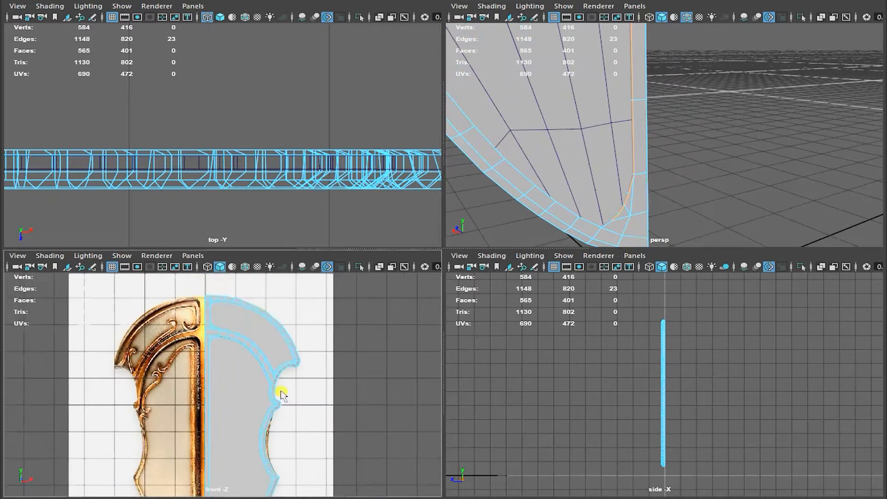
pyautogui.press('w')
pyautogui.scroll(4, 238, 384)
pyautogui.moveTo(296, 461); pyautogui.dragTo(301, 460)
pyautogui.click(669, 192)
pyautogui.moveTo(669, 192); pyautogui.dragTo(655, 186, button='right')
pyautogui.keyDown('alt'); pyautogui.moveTo(679, 197); pyautogui.dragTo(691, 173, button='middle'); pyautogui.keyUp('alt')
pyautogui.keyDown('alt'); pyautogui.moveTo(690, 173); pyautogui.dragTo(708, 180, button='right'); pyautogui.keyUp('alt')
pyautogui.click(587, 218)
pyautogui.keyDown('alt'); pyautogui.moveTo(247, 486); pyautogui.dragTo(258, 342, button='middle'); pyautogui.keyUp('alt')
pyautogui.scroll(5, 258, 342)
pyautogui.moveTo(613, 191); pyautogui.dragTo(644, 158, button='right')
pyautogui.hotkey('ctrl', 'z')
# Step: Select the edges of the main panel's rounded bottom corner and move them slightly along X
pyautogui.doubleClick(596, 206)
pyautogui.keyDown('shift'); pyautogui.click(588, 215); pyautogui.keyUp('shift')
pyautogui.keyDown('shift'); pyautogui.moveTo(588, 214); pyautogui.dragTo(549, 216, button='right'); pyautogui.keyUp('shift')
pyautogui.keyDown('shift'); pyautogui.click(601, 225); pyautogui.keyUp('shift')
pyautogui.moveTo(540, 212); pyautogui.dragTo(551, 210)
# Step: Move two vertices of the main panel's rounded bottom corner slightly along X
pyautogui.moveTo(646, 177); pyautogui.dragTo(622, 179, button='right')
pyautogui.click(619, 180)
pyautogui.moveTo(555, 190); pyautogui.dragTo(551, 190)
pyautogui.click(592, 218)
pyautogui.moveTo(537, 227); pyautogui.dragTo(542, 228)
# Step: Select the main panel's outer-side rim edge loop and move it along X toward the centre in the top view
pyautogui.scroll(-5, 711, 185)
pyautogui.keyDown('alt'); pyautogui.moveTo(709, 190); pyautogui.dragTo(735, 241, button='middle'); pyautogui.keyUp('alt')
pyautogui.moveTo(580, 138); pyautogui.dragTo(582, 104, button='right')
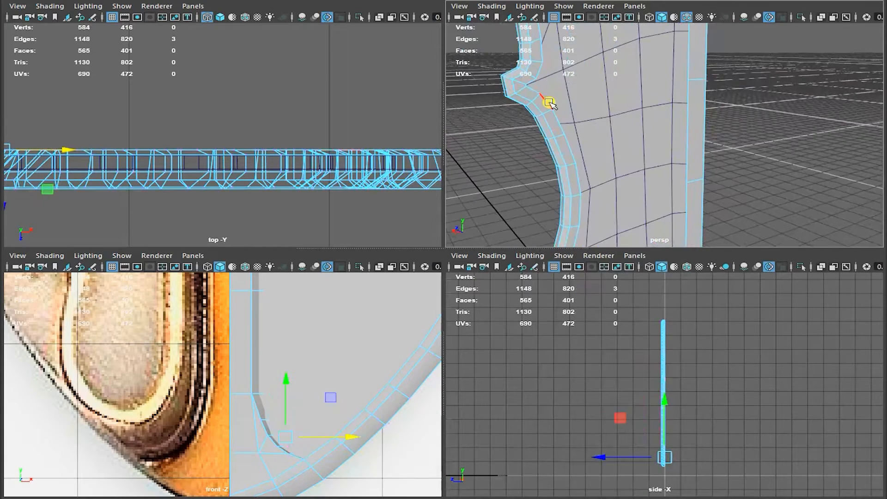
pyautogui.doubleClick(549, 103)
pyautogui.scroll(-5, 601, 120)
pyautogui.keyDown('alt'); pyautogui.moveTo(632, 110); pyautogui.dragTo(624, 142, button='middle'); pyautogui.keyUp('alt')
pyautogui.scroll(-3, 296, 369)
pyautogui.keyDown('alt'); pyautogui.moveTo(296, 361); pyautogui.dragTo(252, 430, button='middle'); pyautogui.keyUp('alt')
pyautogui.keyDown('alt'); pyautogui.moveTo(564, 190); pyautogui.dragTo(555, 88, button='middle'); pyautogui.keyUp('alt')
pyautogui.scroll(6, 630, 211)
pyautogui.moveTo(272, 150); pyautogui.dragTo(254, 150)
# Step: Reposition the lowest vertices of the main panel's bottom corner in the front view, using wireframe to check the reference
pyautogui.scroll(4, 669, 193)
pyautogui.keyDown('alt'); pyautogui.moveTo(670, 192); pyautogui.dragTo(665, 139, button='middle'); pyautogui.keyUp('alt')
pyautogui.moveTo(600, 184); pyautogui.dragTo(573, 184, button='right')
pyautogui.click(574, 214)
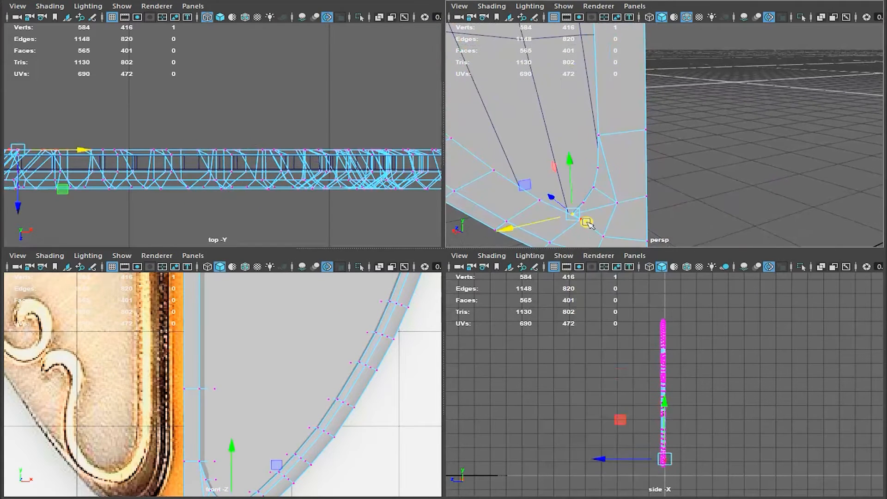
pyautogui.click(581, 220)
pyautogui.press('4')
pyautogui.scroll(3, 409, 422)
pyautogui.moveTo(260, 448); pyautogui.dragTo(241, 408)
pyautogui.moveTo(235, 388); pyautogui.dragTo(238, 386)
pyautogui.scroll(-5, 362, 414)
pyautogui.press('5')
# Step: Move another bottom-corner vertex to follow the reference curve and check it in wireframe display
pyautogui.click(228, 439)
pyautogui.scroll(2, 222, 439)
pyautogui.click(217, 437)
pyautogui.scroll(4, 222, 437)
pyautogui.keyDown('alt'); pyautogui.moveTo(259, 471); pyautogui.dragTo(267, 416, button='middle'); pyautogui.keyUp('alt')
pyautogui.moveTo(220, 456); pyautogui.dragTo(212, 446)
pyautogui.press('4')
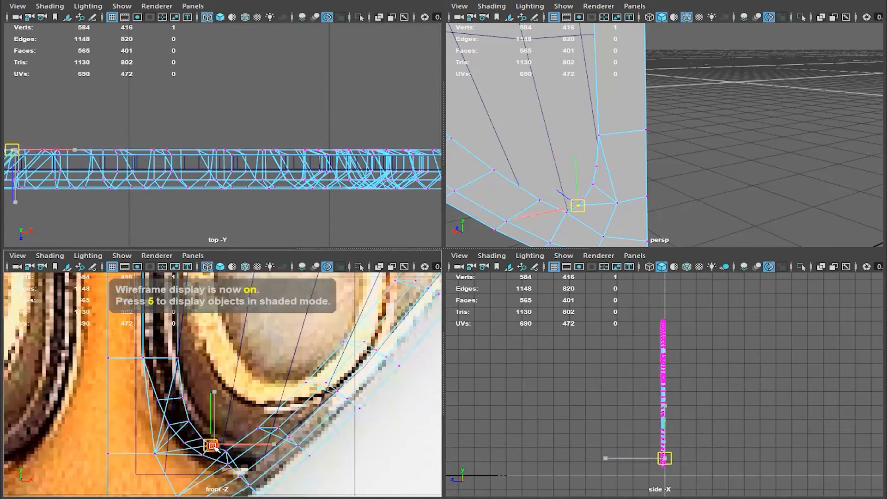
pyautogui.press('5')
# Step: Try to shift the main panel's arched edge loop diagonally in the front view
pyautogui.scroll(-4, 279, 389)
pyautogui.keyDown('alt'); pyautogui.moveTo(279, 403); pyautogui.dragTo(307, 483, button='middle'); pyautogui.keyUp('alt')
pyautogui.keyDown('alt'); pyautogui.moveTo(307, 356); pyautogui.dragTo(325, 476, button='middle'); pyautogui.keyUp('alt')
pyautogui.keyDown('alt'); pyautogui.moveTo(587, 115); pyautogui.dragTo(684, 231, button='middle'); pyautogui.keyUp('alt')
pyautogui.scroll(-3, 672, 153)
pyautogui.scroll(3, 684, 185)
pyautogui.moveTo(708, 42); pyautogui.dragTo(665, 43, button='right')
pyautogui.click(259, 292)
pyautogui.keyDown('shift'); pyautogui.doubleClick(407, 446); pyautogui.keyUp('shift')
pyautogui.moveTo(333, 368); pyautogui.dragTo(325, 374)
pyautogui.hotkey('ctrl', 'z')
# Step: Select the main panel's arched upper edge loop and move it slightly down along Y
pyautogui.keyDown('alt'); pyautogui.moveTo(708, 44); pyautogui.dragTo(693, 111, button='middle'); pyautogui.keyUp('alt')
pyautogui.moveTo(693, 111); pyautogui.dragTo(691, 92, button='right')
pyautogui.doubleClick(666, 108)
pyautogui.keyDown('shift'); pyautogui.click(675, 118); pyautogui.keyUp('shift')
pyautogui.moveTo(317, 311); pyautogui.dragTo(311, 320)
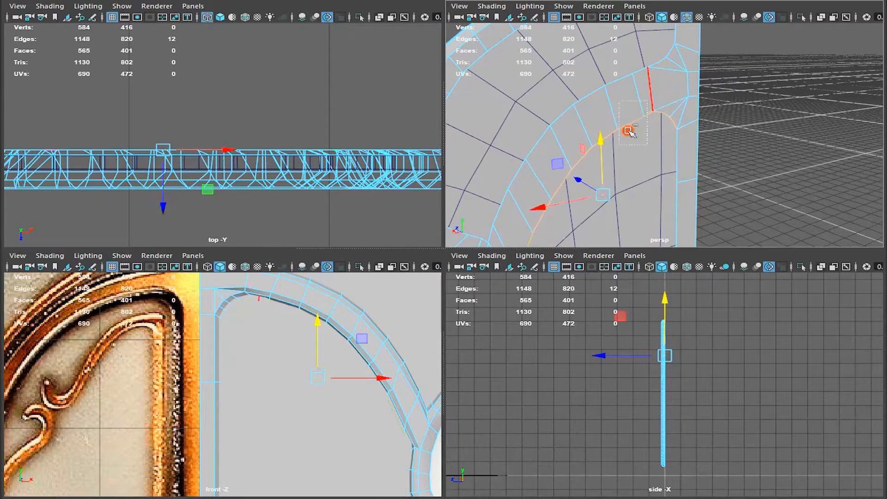
# Step: Select the four edges at the main panel's rounded top corner and nudge them down along Y
pyautogui.click(656, 110)
pyautogui.keyDown('alt'); pyautogui.moveTo(666, 122); pyautogui.dragTo(663, 110, button='middle'); pyautogui.keyUp('alt')
pyautogui.keyDown('shift'); pyautogui.doubleClick(671, 115); pyautogui.keyUp('shift')
pyautogui.moveTo(245, 279); pyautogui.dragTo(244, 281)
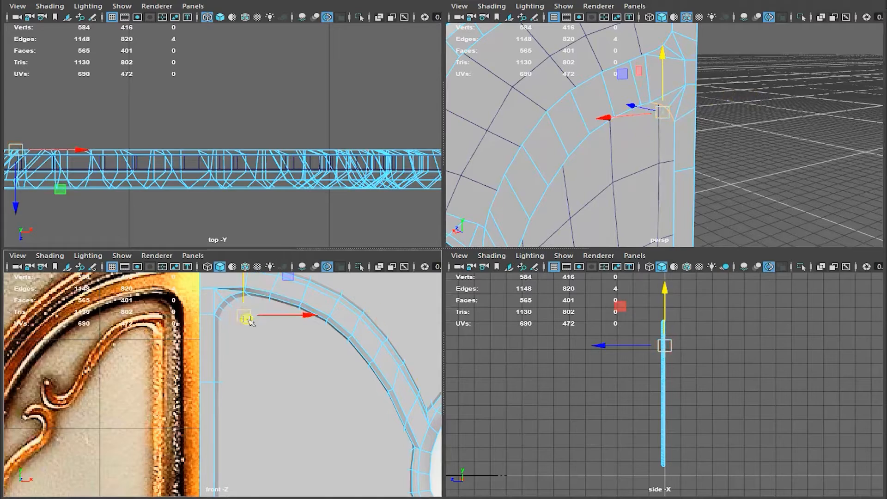
# Step: Nudge the vertex at the main panel's rounded top corner slightly along X to follow the reference in wireframe display
pyautogui.press('4')
pyautogui.scroll(5, 259, 365)
pyautogui.press('F9')
pyautogui.click(252, 366)
pyautogui.moveTo(315, 365); pyautogui.dragTo(308, 365)
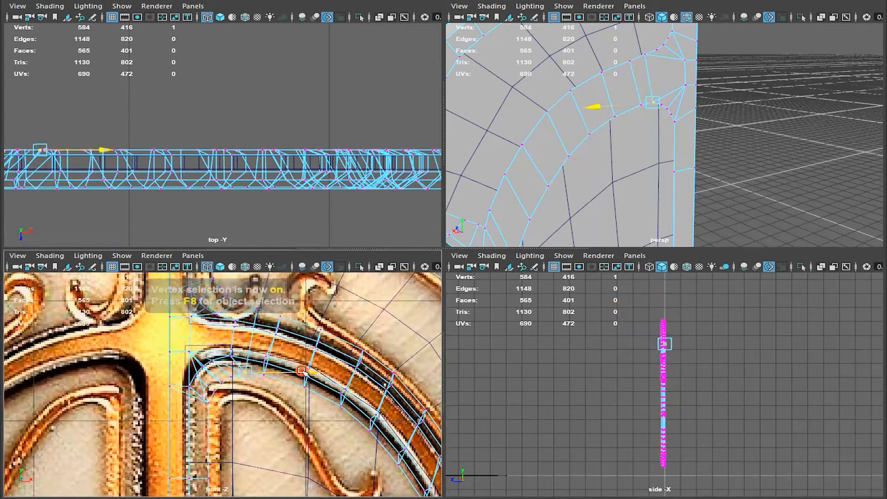
# Step: Assign the half shield border mesh to a display layer named ShieldBoardlayer and hide that layer
pyautogui.press('5')
pyautogui.press('F8')
pyautogui.click(485, 389)
pyautogui.scroll(-5, 331, 416)
pyautogui.keyDown('alt'); pyautogui.moveTo(332, 441); pyautogui.dragTo(329, 352, button='middle'); pyautogui.keyUp('alt')
pyautogui.click(244, 333)
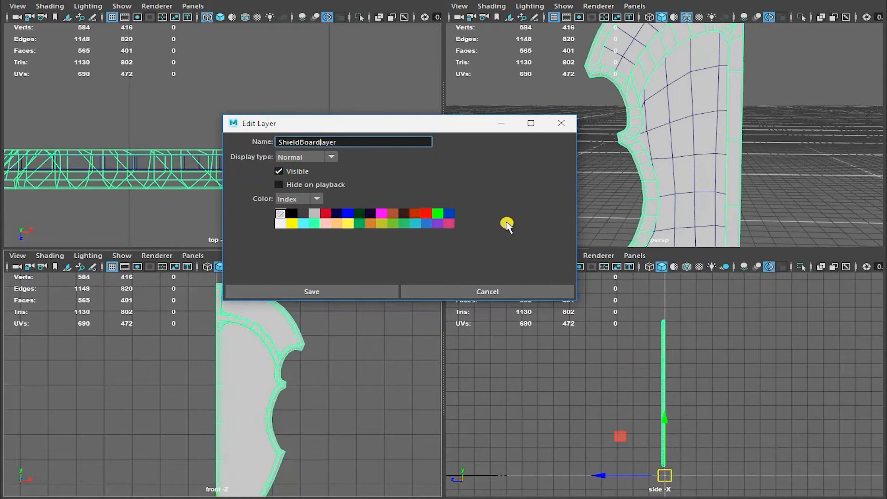
pyautogui.click(354, 295)
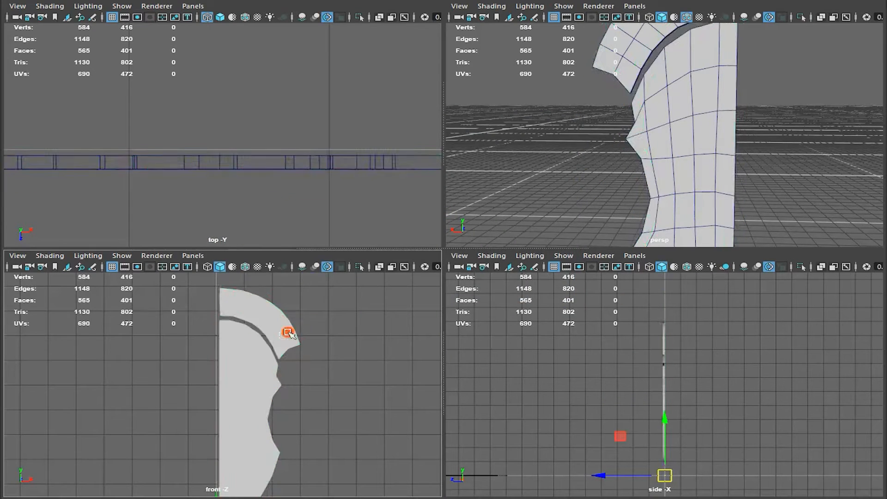
# Step: Assign the inner shield panel pieces to their own display layer
pyautogui.click(287, 333)
pyautogui.press('BackSpace')
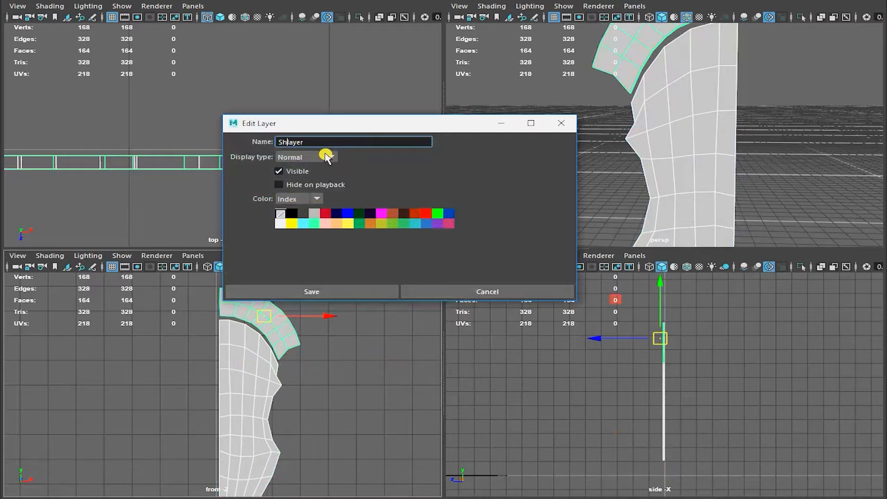
pyautogui.click(354, 291)
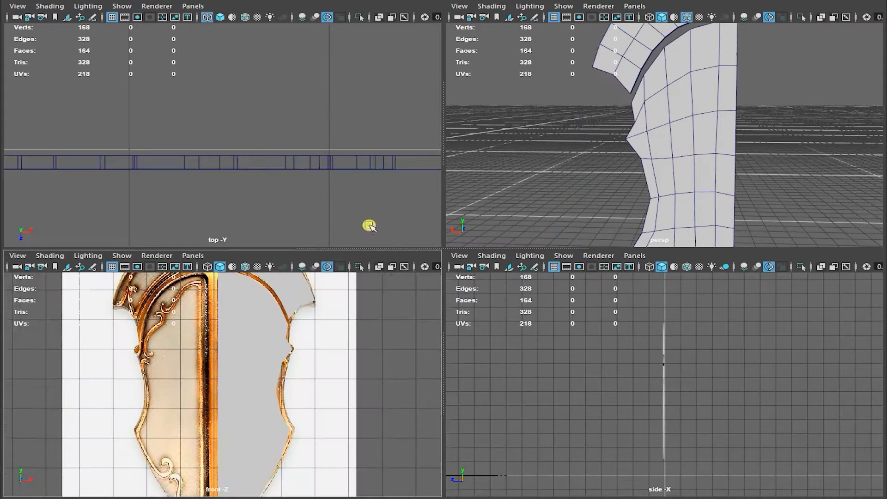
# Step: Create a polygon cube over the vertical gold trim beside the shield's central bar, with the front view in wireframe
pyautogui.keyDown('alt'); pyautogui.moveTo(411, 187); pyautogui.dragTo(150, 150, button='right'); pyautogui.keyUp('alt')
pyautogui.keyDown('alt'); pyautogui.moveTo(150, 151); pyautogui.dragTo(198, 138, button='middle'); pyautogui.keyUp('alt')
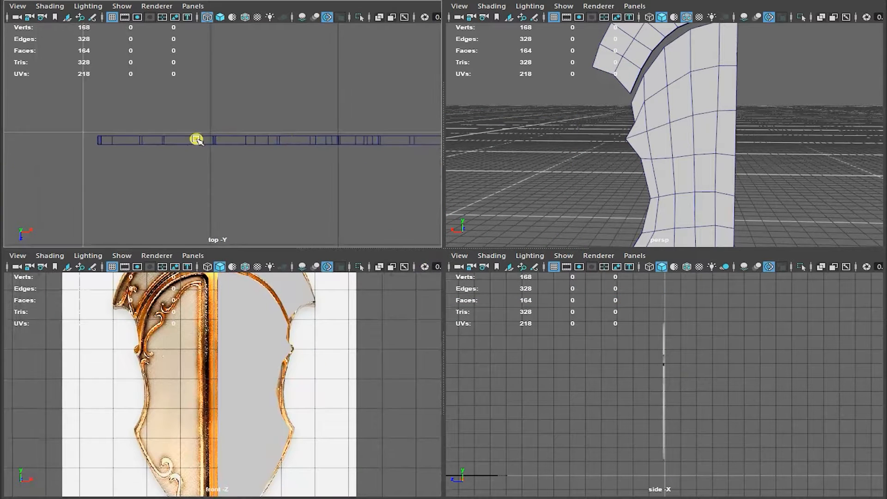
pyautogui.scroll(5, 252, 398)
pyautogui.press('4')
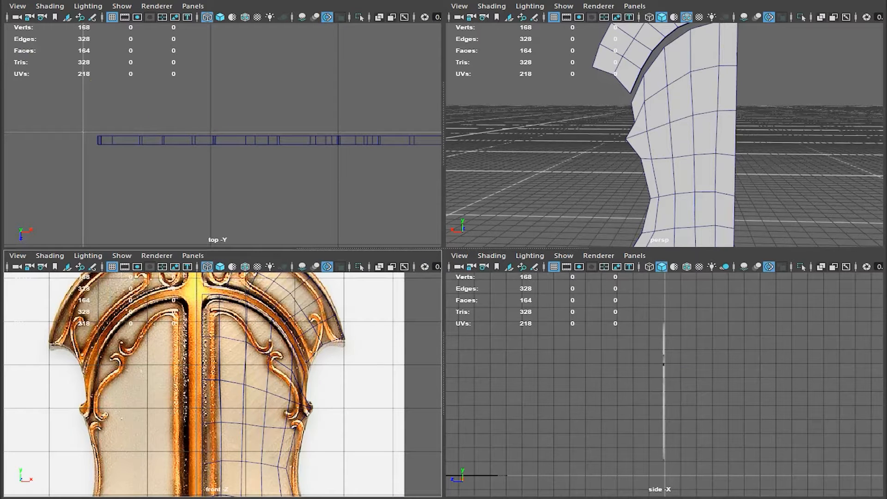
pyautogui.scroll(-1, 222, 385)
pyautogui.keyDown('alt'); pyautogui.moveTo(234, 436); pyautogui.dragTo(233, 380, button='middle'); pyautogui.keyUp('alt')
pyautogui.moveTo(207, 345)
pyautogui.keyDown('alt'); pyautogui.mouseDown(button='middle')
pyautogui.moveTo(194, 390)
pyautogui.moveTo(209, 355)
pyautogui.mouseUp(button='middle'); pyautogui.keyUp('alt')
pyautogui.scroll(-1, 233, 401)
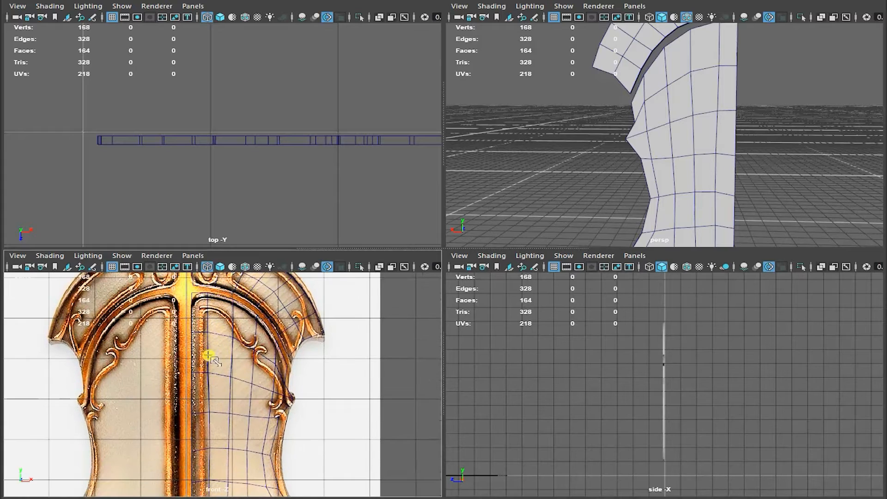
pyautogui.click(201, 395)
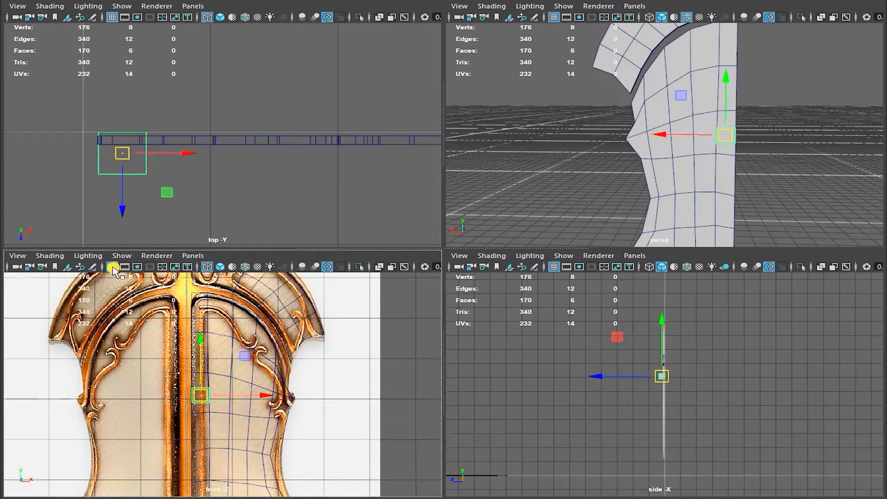
# Step: Move the cube onto the vertical gold trim and scale it down to roughly the trim's width
pyautogui.scroll(2, 272, 405)
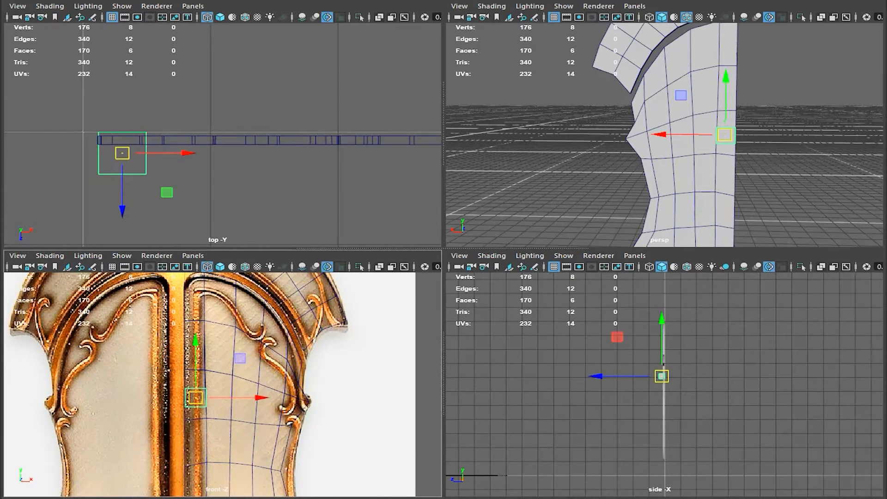
pyautogui.scroll(3, 193, 417)
pyautogui.keyDown('alt'); pyautogui.moveTo(248, 421); pyautogui.dragTo(280, 418, button='middle'); pyautogui.keyUp('alt')
pyautogui.keyDown('alt'); pyautogui.moveTo(257, 390); pyautogui.dragTo(258, 422, button='middle'); pyautogui.keyUp('alt')
pyautogui.moveTo(256, 437); pyautogui.dragTo(273, 433)
pyautogui.press('r')
pyautogui.moveTo(206, 435); pyautogui.dragTo(202, 434)
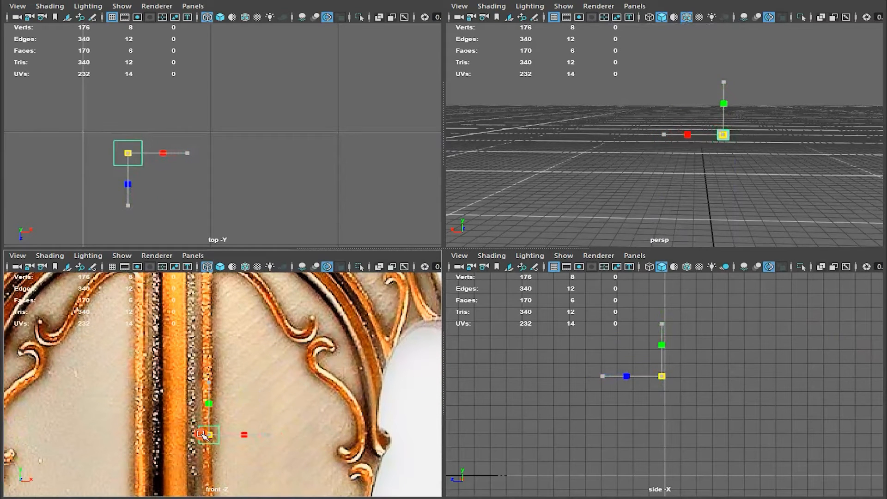
pyautogui.press('w')
# Step: Taper the cube by scaling its front face narrower along X and move its pivot to the wider back face
pyautogui.moveTo(131, 148); pyautogui.dragTo(88, 141, button='right')
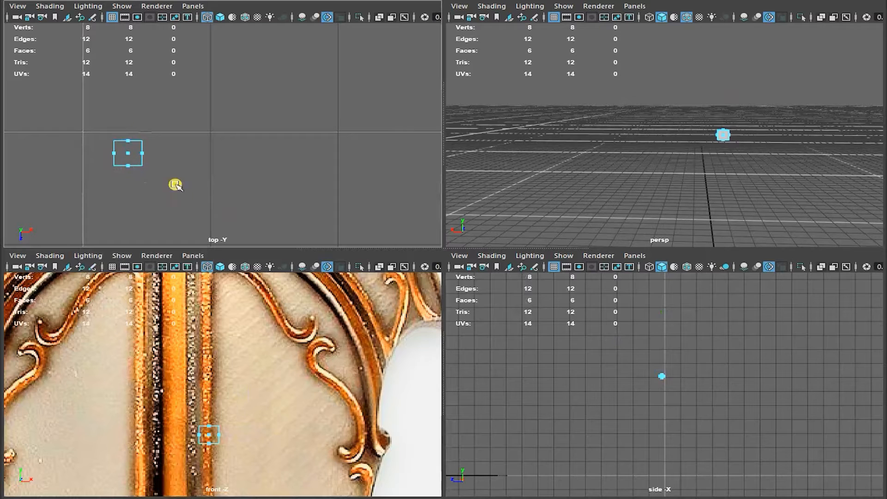
pyautogui.moveTo(97, 157); pyautogui.dragTo(176, 165)
pyautogui.press('F8')
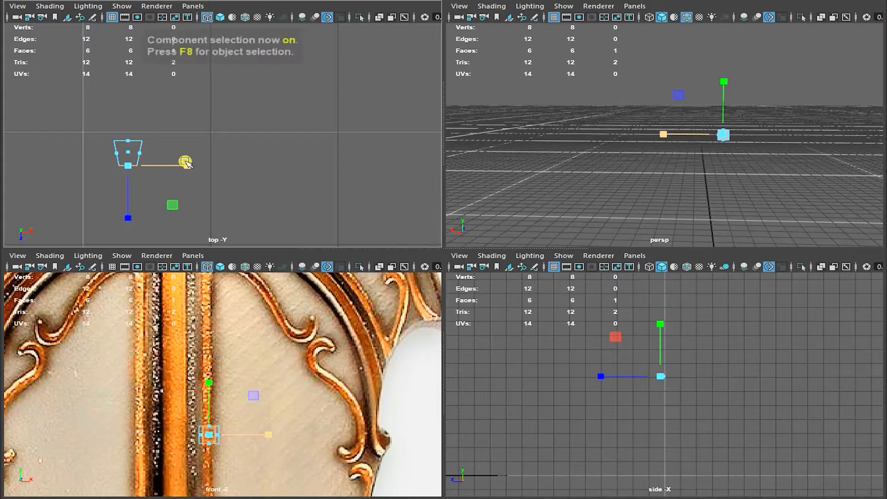
pyautogui.press('F8')
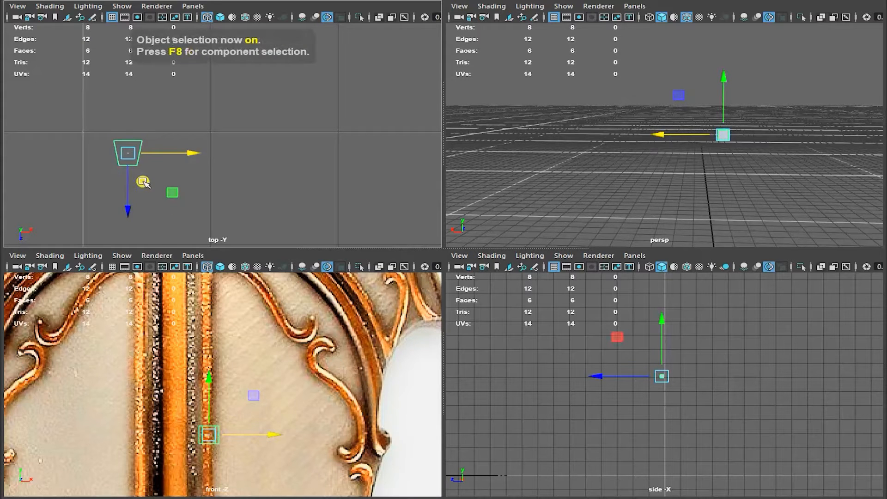
pyautogui.press('d')
pyautogui.moveTo(128, 202); pyautogui.dragTo(132, 124)
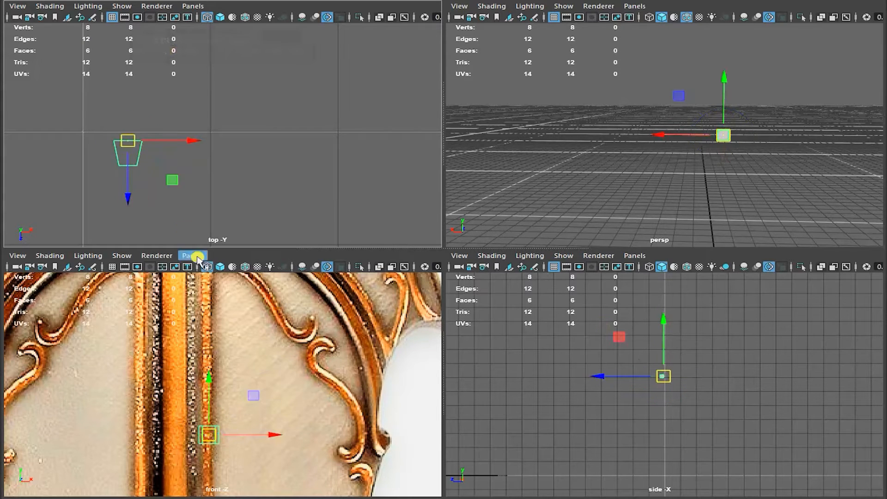
# Step: Stretch the tapered block vertically, scale it down slightly overall and centre it on the gold trim
pyautogui.press('r')
pyautogui.moveTo(209, 382); pyautogui.dragTo(204, 345)
pyautogui.moveTo(211, 438); pyautogui.dragTo(205, 437)
pyautogui.press('w')
pyautogui.scroll(-3, 139, 384)
pyautogui.scroll(3, 251, 407)
pyautogui.moveTo(263, 434); pyautogui.dragTo(262, 434)
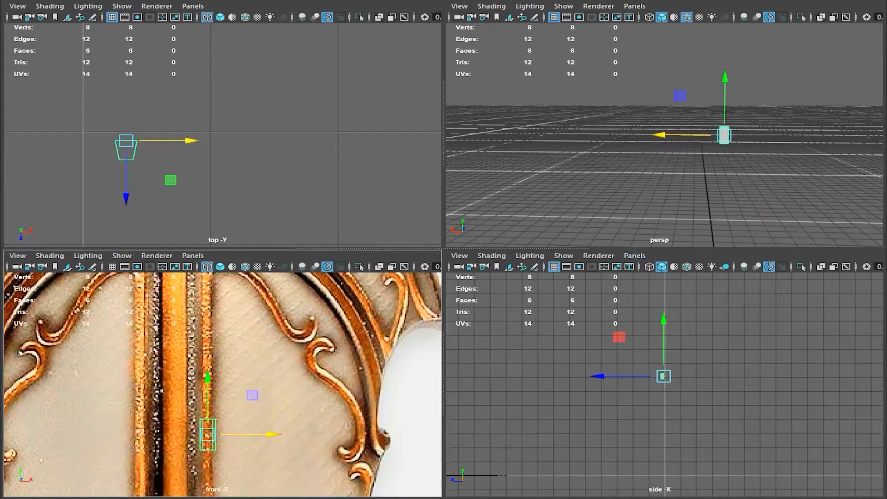
# Step: Snap the tapered block's back to the front surface of the inner panel in the top view
pyautogui.keyDown('alt'); pyautogui.moveTo(69, 175); pyautogui.dragTo(93, 188, button='middle'); pyautogui.keyUp('alt')
pyautogui.keyDown('alt'); pyautogui.moveTo(92, 188); pyautogui.dragTo(119, 188, button='right'); pyautogui.keyUp('alt')
pyautogui.keyDown('alt'); pyautogui.moveTo(119, 189); pyautogui.dragTo(167, 171, button='middle'); pyautogui.keyUp('alt')
pyautogui.keyDown('alt'); pyautogui.moveTo(168, 171); pyautogui.dragTo(237, 179, button='right'); pyautogui.keyUp('alt')
pyautogui.press('v')
pyautogui.moveTo(168, 193); pyautogui.dragTo(192, 161)
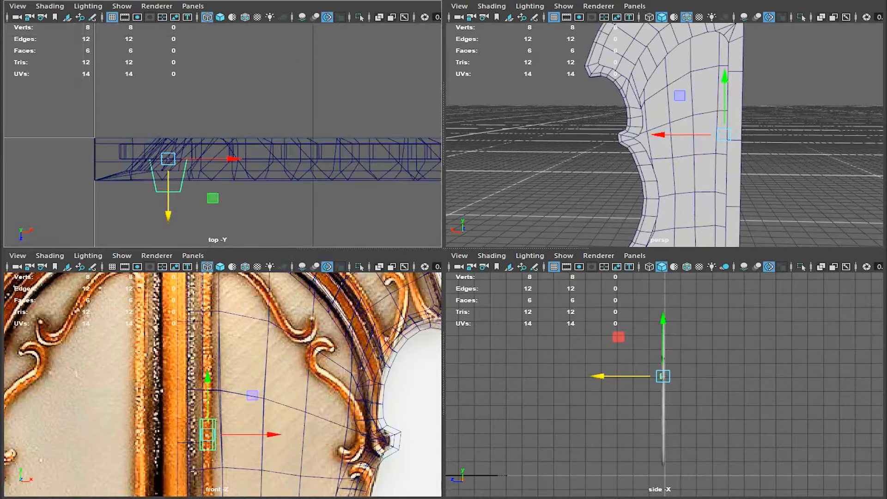
# Step: Flatten the tapered block along Z so it stays shallower than the surrounding shield border
pyautogui.moveTo(220, 323)
pyautogui.keyDown('alt'); pyautogui.mouseDown(button='right')
pyautogui.moveTo(179, 327)
pyautogui.moveTo(228, 334)
pyautogui.mouseUp(button='right'); pyautogui.keyUp('alt')
pyautogui.keyDown('alt'); pyautogui.moveTo(192, 186); pyautogui.dragTo(205, 203, button='middle'); pyautogui.keyUp('alt')
pyautogui.keyDown('alt'); pyautogui.moveTo(205, 203); pyautogui.dragTo(246, 206, button='right'); pyautogui.keyUp('alt')
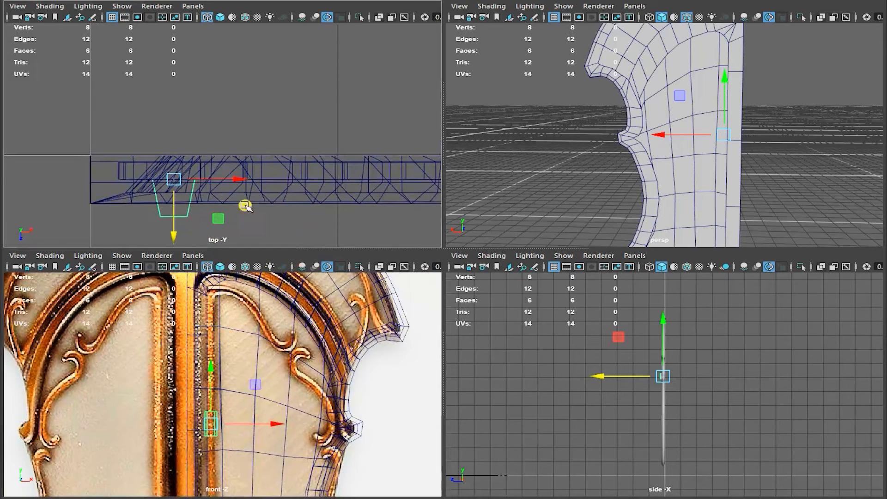
pyautogui.press('r')
pyautogui.moveTo(179, 231); pyautogui.dragTo(179, 202)
pyautogui.press('w')
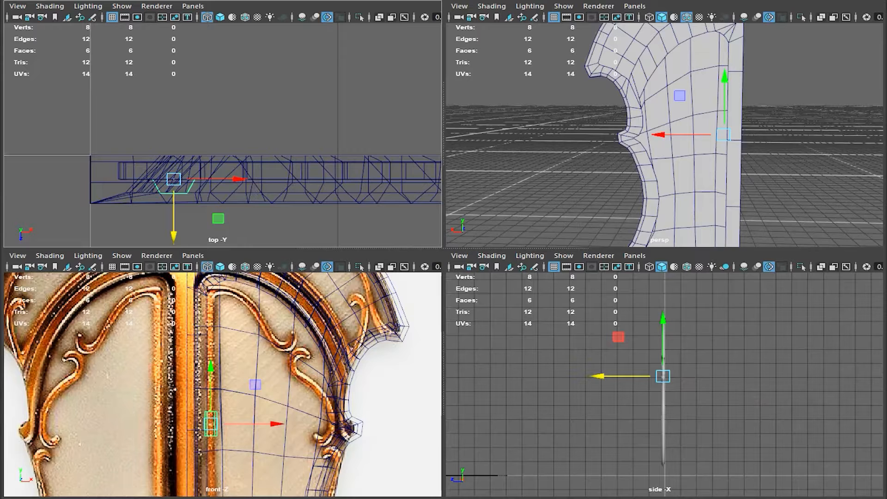
# Step: Insert a vertical edge loop down the middle of the tapered block
pyautogui.keyDown('alt'); pyautogui.moveTo(633, 123); pyautogui.dragTo(779, 174, button='right'); pyautogui.keyUp('alt')
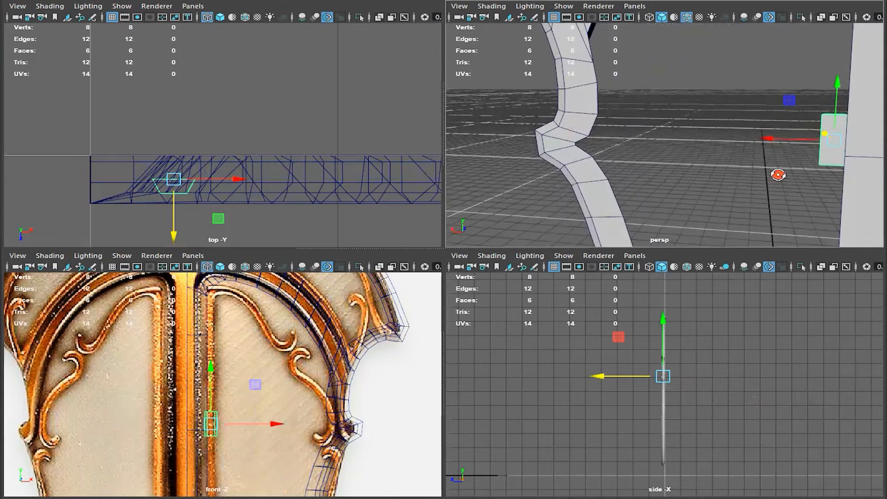
pyautogui.keyDown('alt'); pyautogui.moveTo(819, 178); pyautogui.dragTo(739, 184, button='middle'); pyautogui.keyUp('alt')
pyautogui.keyDown('alt'); pyautogui.moveTo(739, 184); pyautogui.dragTo(762, 186); pyautogui.keyUp('alt')
pyautogui.press('g')
pyautogui.click(769, 170)
pyautogui.press('w')
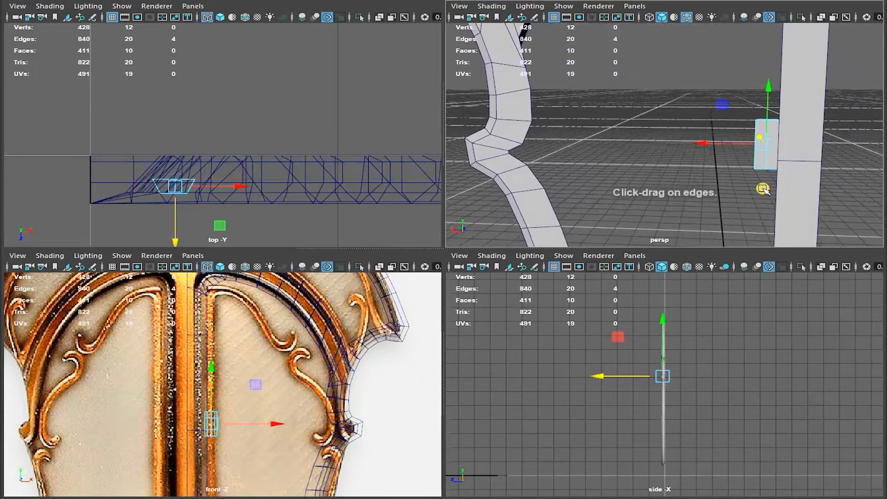
# Step: Pull the block's front centre vertices forward along Z in the top view to form a ridge
pyautogui.keyDown('alt'); pyautogui.moveTo(208, 208); pyautogui.dragTo(219, 196, button='middle'); pyautogui.keyUp('alt')
pyautogui.keyDown('alt'); pyautogui.moveTo(219, 196); pyautogui.dragTo(259, 195, button='right'); pyautogui.keyUp('alt')
pyautogui.moveTo(173, 223); pyautogui.dragTo(160, 225, button='right')
pyautogui.moveTo(169, 204); pyautogui.dragTo(176, 190)
pyautogui.moveTo(174, 221); pyautogui.dragTo(170, 223)
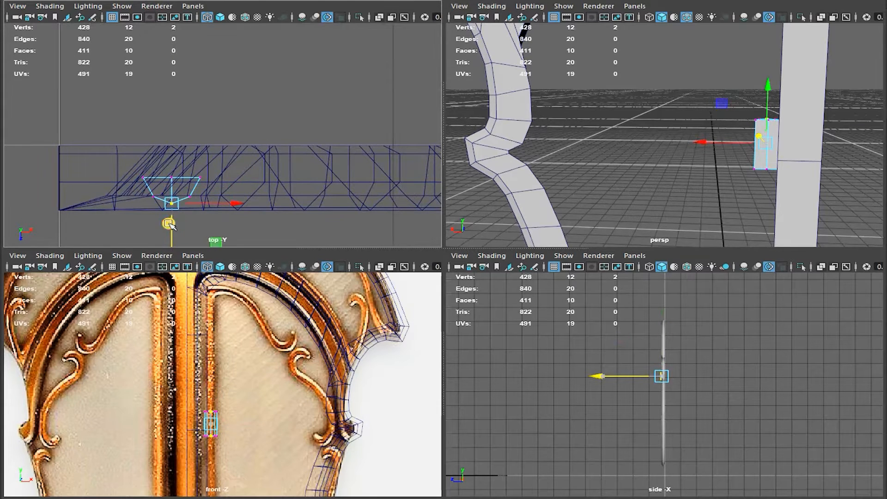
# Step: Widen the block's front corners in the top view and align its back vertices with the panel surface
pyautogui.moveTo(154, 187); pyautogui.dragTo(178, 237)
pyautogui.moveTo(231, 202); pyautogui.dragTo(224, 184)
pyautogui.press('w')
pyautogui.click(171, 208)
pyautogui.click(212, 178)
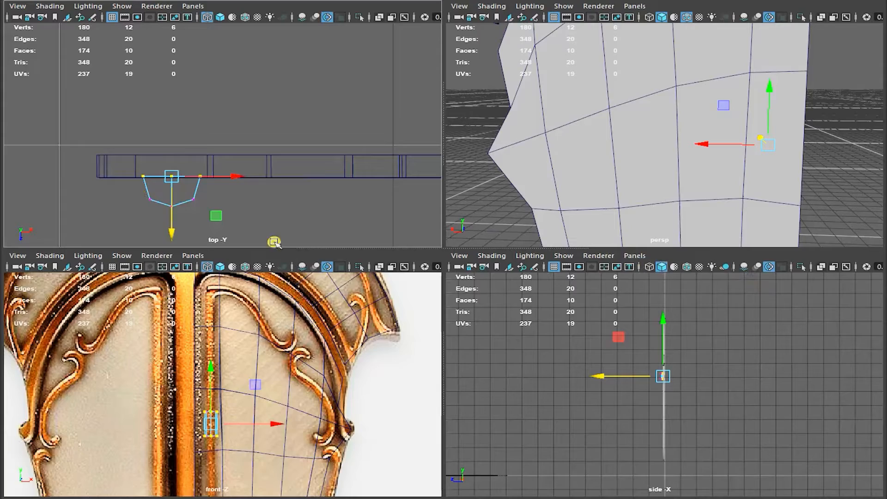
# Step: Isolate the trim block and place a duplicate of it to the right of the reference image
pyautogui.hotkey('alt', 'h')
pyautogui.press('F8')
pyautogui.press('F8')
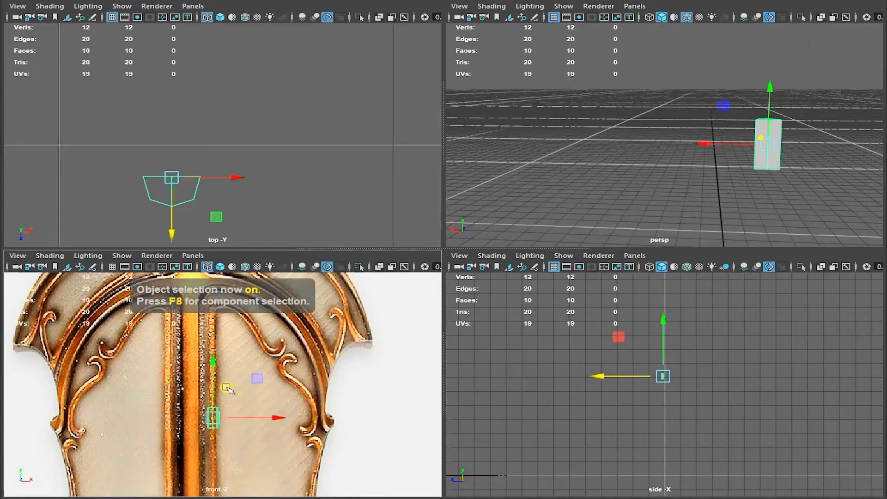
pyautogui.press('space')
pyautogui.scroll(-3, 391, 304)
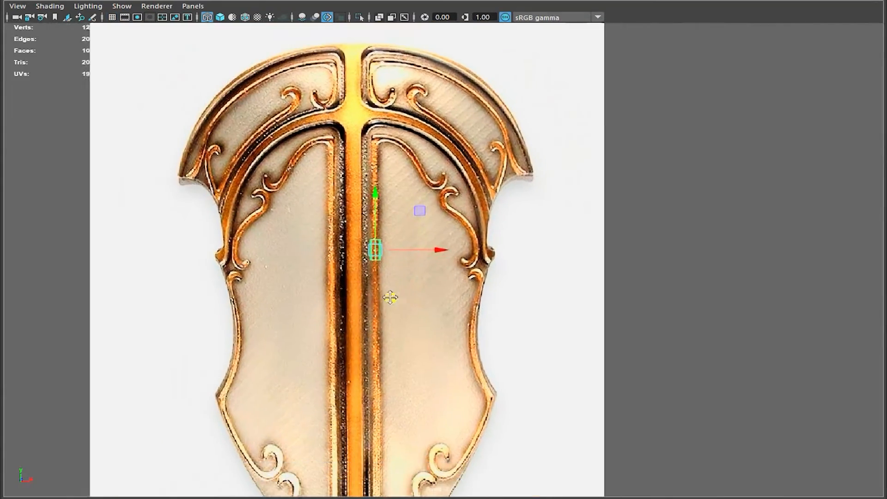
pyautogui.scroll(4, 390, 298)
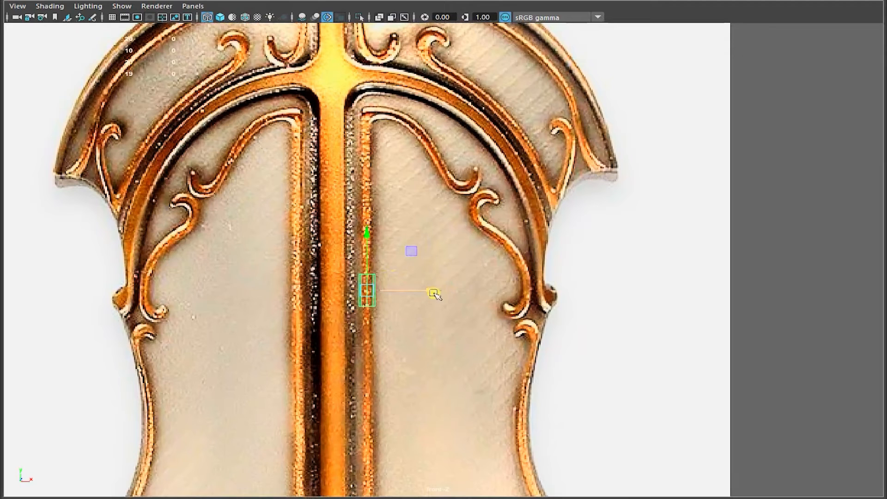
pyautogui.moveTo(430, 293); pyautogui.dragTo(834, 291)
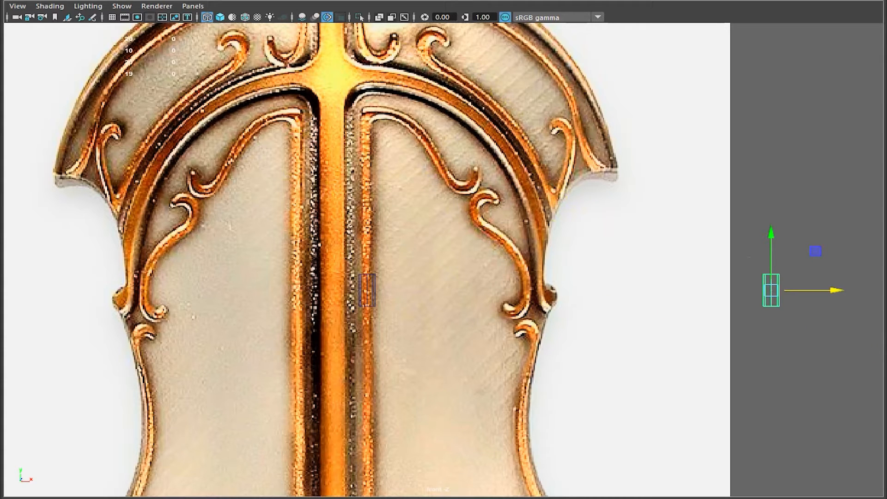
# Step: Extend the original trim block by moving its top face up and its bottom face down along the straight gold trim
pyautogui.click(365, 289)
pyautogui.moveTo(365, 194); pyautogui.dragTo(337, 217, button='right')
pyautogui.moveTo(367, 277); pyautogui.dragTo(368, 114)
pyautogui.scroll(-2, 367, 138)
pyautogui.keyDown('alt'); pyautogui.moveTo(345, 293); pyautogui.dragTo(321, 171, button='middle'); pyautogui.keyUp('alt')
pyautogui.moveTo(336, 199); pyautogui.dragTo(393, 157)
pyautogui.moveTo(366, 129); pyautogui.dragTo(384, 424)
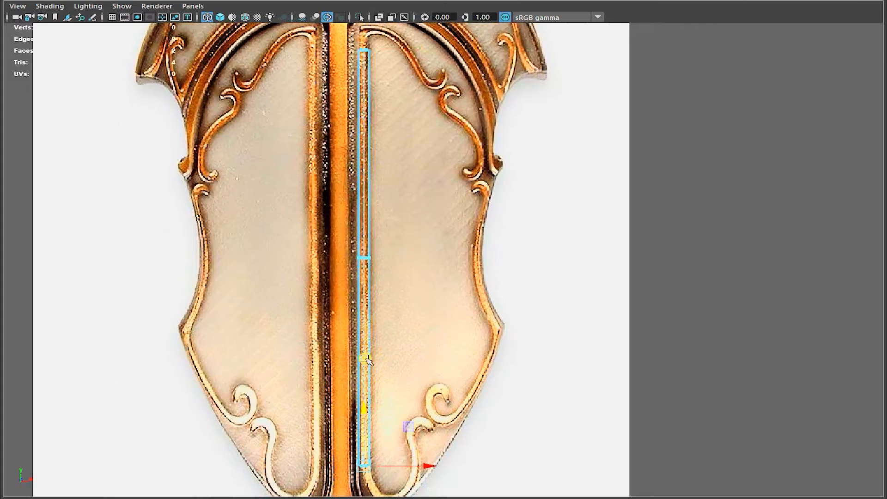
# Step: Insert a horizontal edge loop across the middle of the long trim strip
pyautogui.scroll(2, 407, 354)
pyautogui.press('F8')
pyautogui.keyDown('alt'); pyautogui.moveTo(452, 283); pyautogui.dragTo(476, 337, button='middle'); pyautogui.keyUp('alt')
pyautogui.scroll(2, 424, 363)
pyautogui.scroll(-2, 424, 363)
pyautogui.keyDown('alt'); pyautogui.moveTo(385, 190); pyautogui.dragTo(406, 265, button='middle'); pyautogui.keyUp('alt')
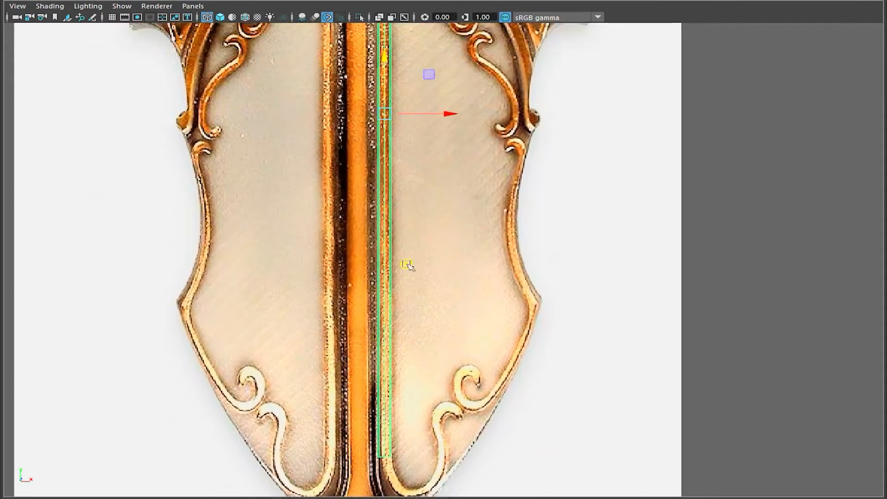
pyautogui.scroll(-2, 429, 241)
pyautogui.keyDown('alt'); pyautogui.moveTo(396, 203); pyautogui.dragTo(376, 244, button='middle'); pyautogui.keyUp('alt')
pyautogui.press('g')
pyautogui.click(379, 237)
pyautogui.press('w')
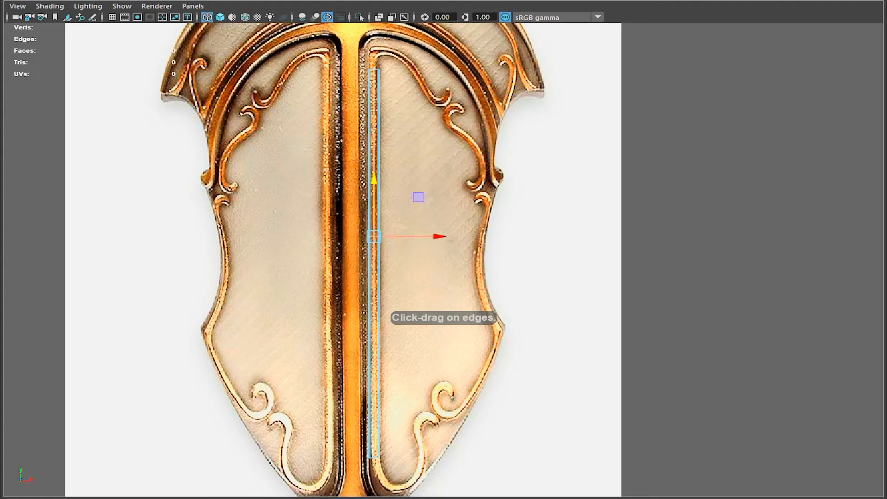
# Step: Bevel the strip's middle edge loop with a fraction of 0.7 and 4 segments, and switch to shaded display
pyautogui.scroll(1, 606, 268)
pyautogui.click(372, 263)
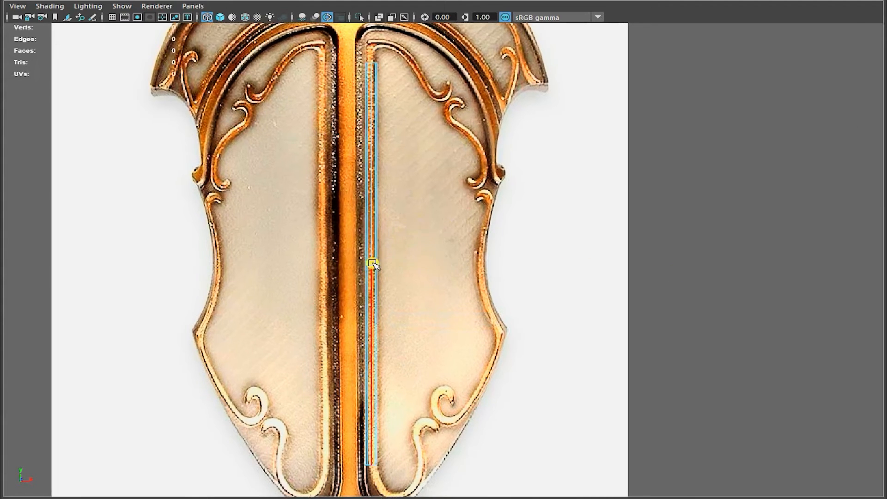
pyautogui.scroll(5, 557, 309)
pyautogui.scroll(-8, 287, 272)
pyautogui.hotkey('ctrl', 'b')
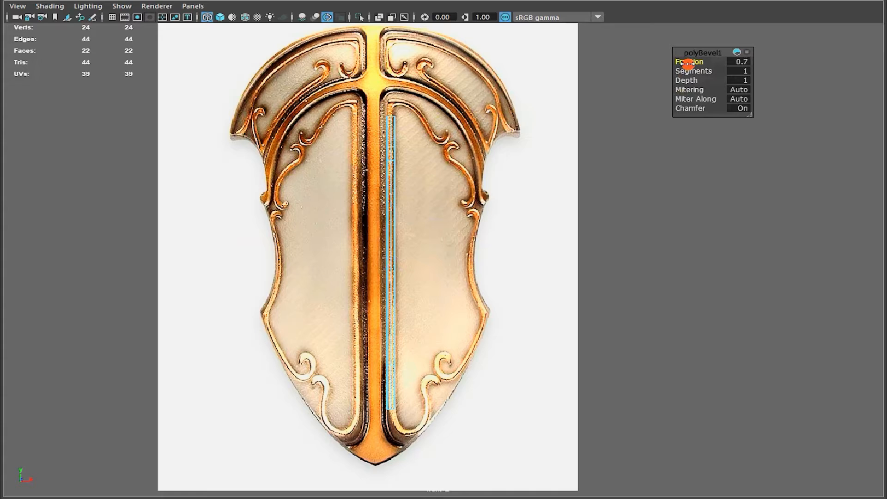
pyautogui.moveTo(686, 72); pyautogui.dragTo(691, 71)
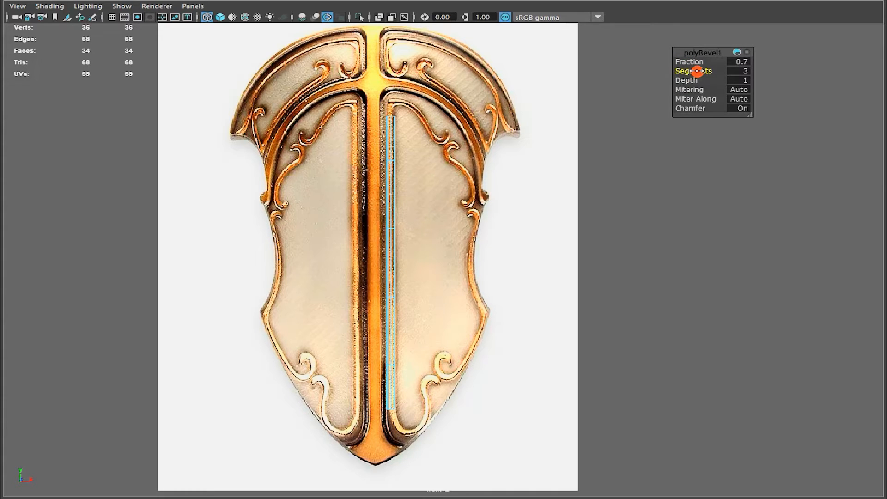
pyautogui.press('5')
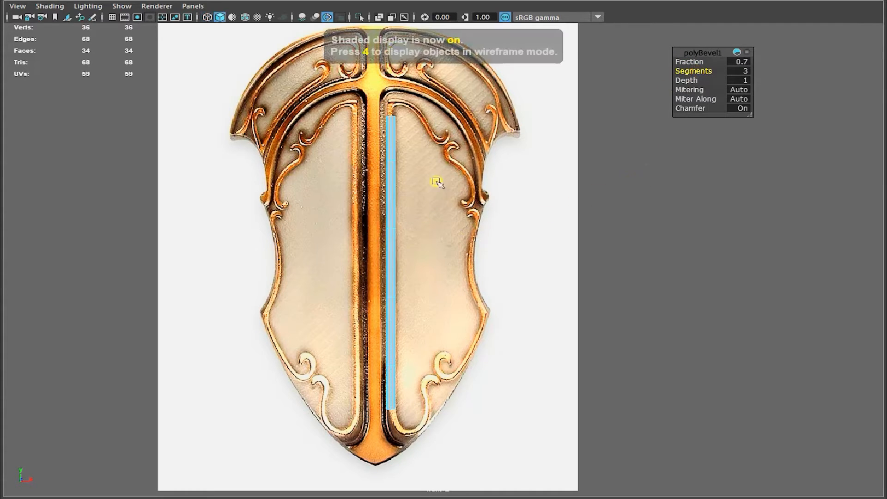
pyautogui.click(690, 70)
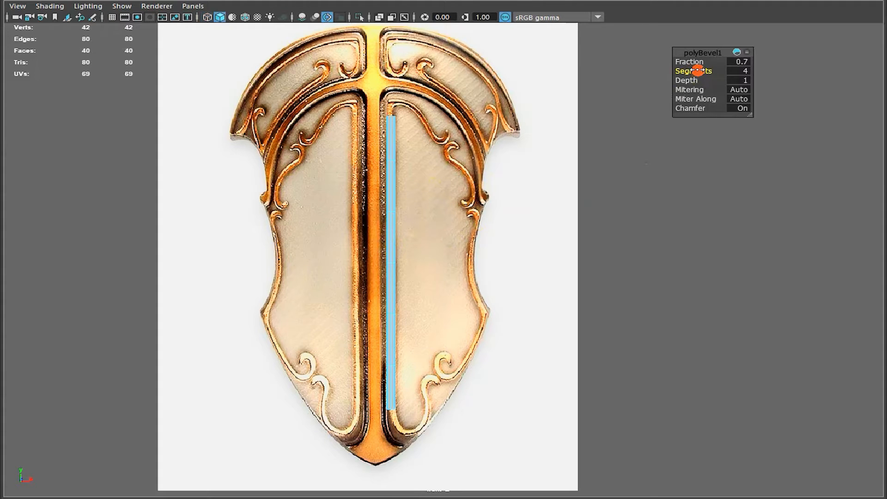
# Step: Draw a curve from the strip's lower end along the gold scroll at the shield's lower part
pyautogui.scroll(2, 583, 102)
pyautogui.press('q')
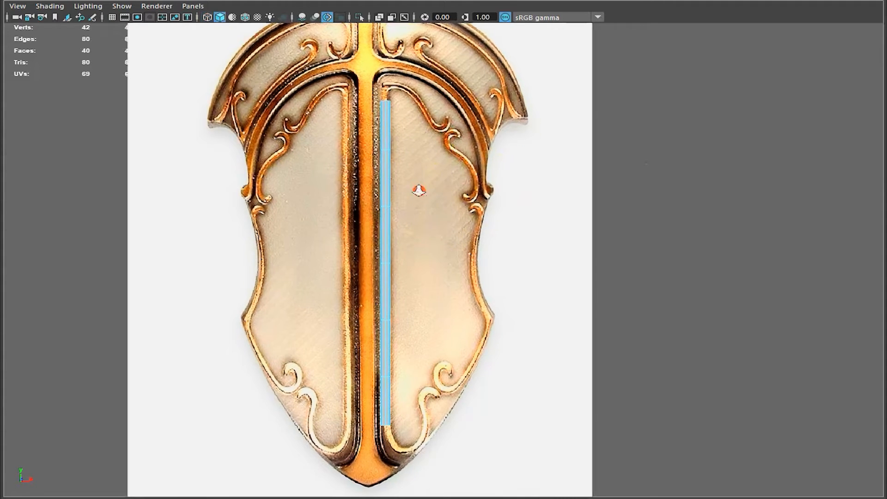
pyautogui.keyDown('alt'); pyautogui.moveTo(417, 192); pyautogui.dragTo(442, 192, button='right'); pyautogui.keyUp('alt')
pyautogui.press('F8')
pyautogui.press('w')
pyautogui.keyDown('alt'); pyautogui.moveTo(387, 330); pyautogui.dragTo(379, 288, button='middle'); pyautogui.keyUp('alt')
pyautogui.keyDown('alt'); pyautogui.moveTo(407, 312); pyautogui.dragTo(435, 321, button='right'); pyautogui.keyUp('alt')
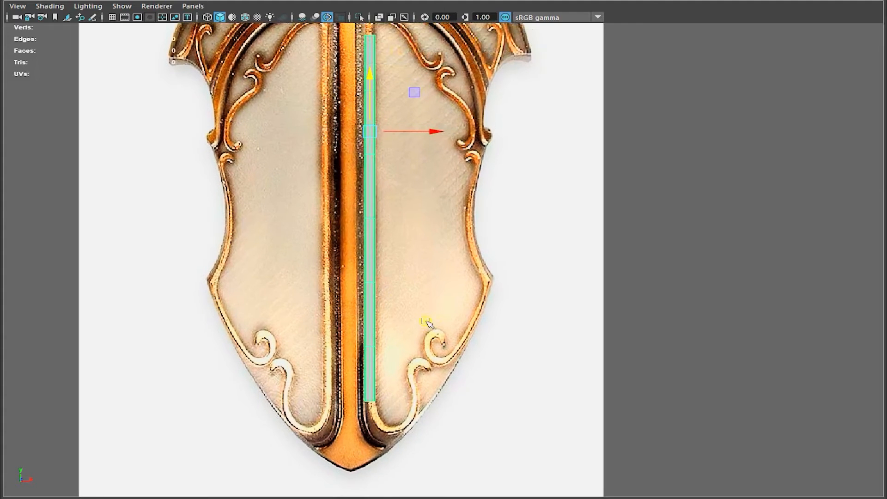
pyautogui.click(430, 222)
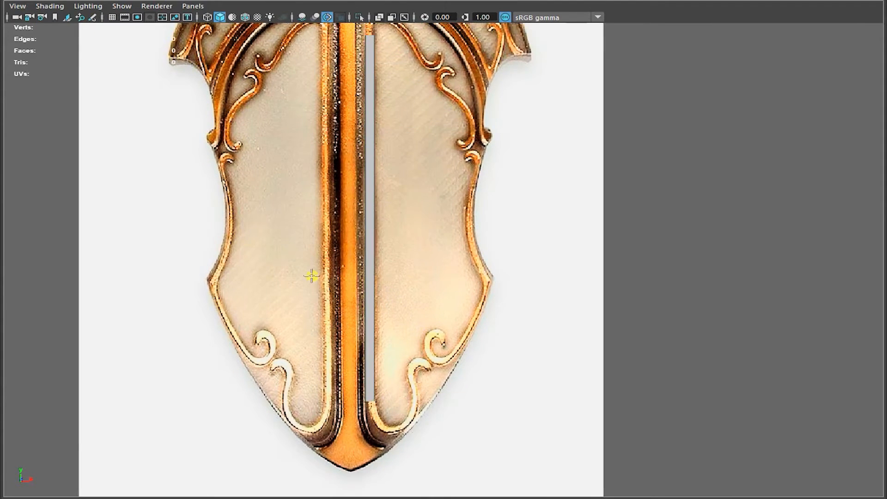
pyautogui.keyDown('alt'); pyautogui.moveTo(312, 276); pyautogui.dragTo(331, 224, button='middle'); pyautogui.keyUp('alt')
pyautogui.keyDown('alt'); pyautogui.moveTo(331, 224); pyautogui.dragTo(378, 329, button='right'); pyautogui.keyUp('alt')
pyautogui.keyDown('alt'); pyautogui.moveTo(342, 359); pyautogui.dragTo(341, 338, button='middle'); pyautogui.keyUp('alt')
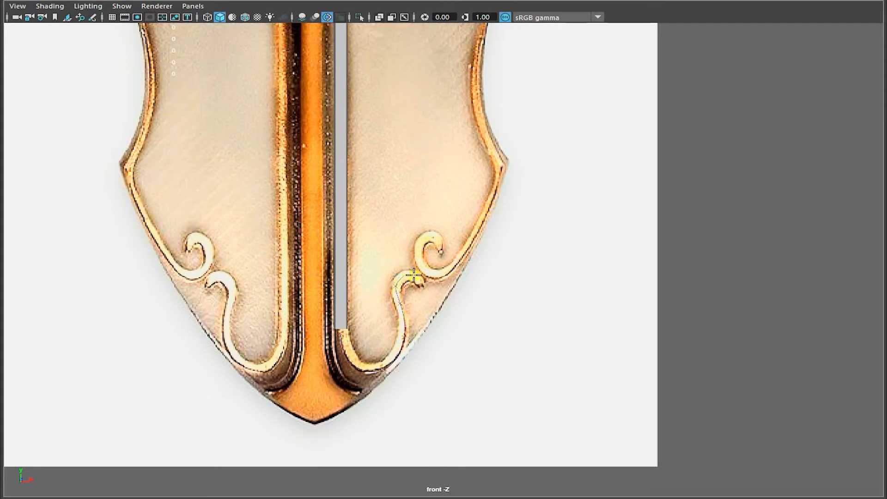
pyautogui.press('Return')
# Step: Draw a second curve from the strip's upper end along the upper gold scroll, and display its points for editing
pyautogui.press('g')
pyautogui.keyDown('alt'); pyautogui.moveTo(425, 281); pyautogui.dragTo(407, 185, button='right'); pyautogui.keyUp('alt')
pyautogui.keyDown('alt'); pyautogui.moveTo(425, 153); pyautogui.dragTo(434, 283, button='middle'); pyautogui.keyUp('alt')
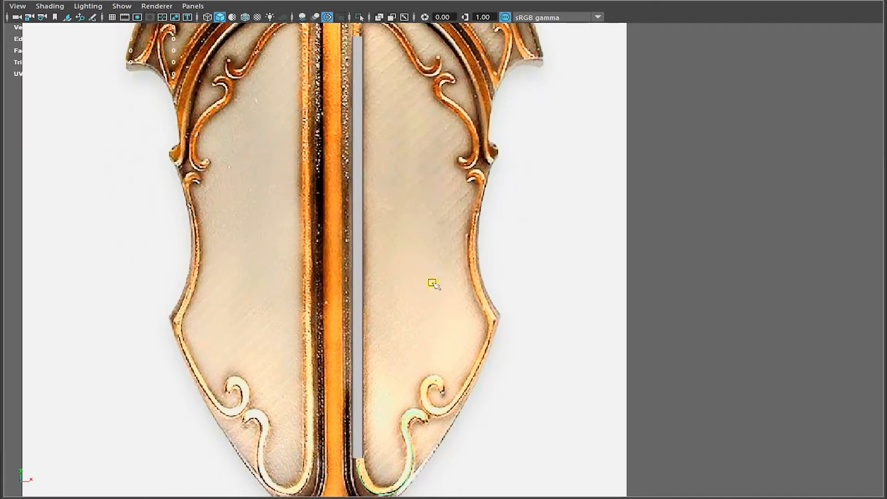
pyautogui.keyDown('alt'); pyautogui.moveTo(434, 283); pyautogui.dragTo(412, 272, button='right'); pyautogui.keyUp('alt')
pyautogui.keyDown('alt'); pyautogui.moveTo(340, 84); pyautogui.dragTo(347, 259, button='middle'); pyautogui.keyUp('alt')
pyautogui.keyDown('alt'); pyautogui.moveTo(332, 250); pyautogui.dragTo(366, 272, button='right'); pyautogui.keyUp('alt')
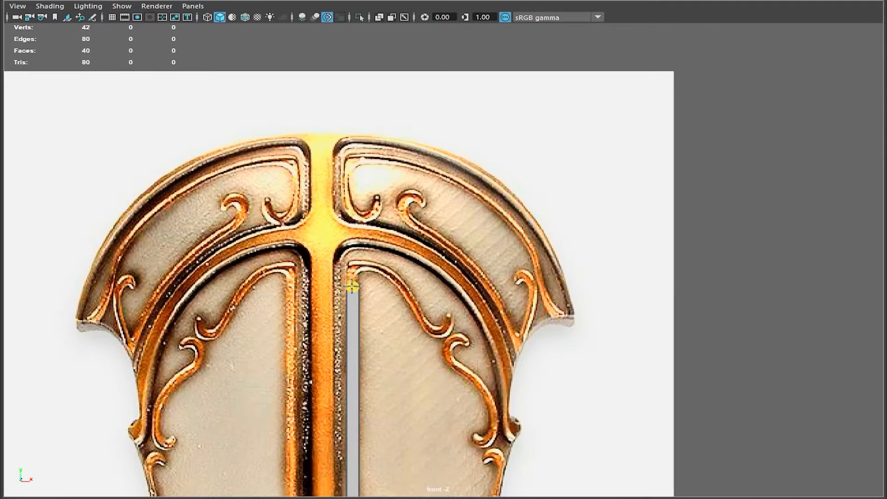
pyautogui.click(408, 296)
pyautogui.press('Return')
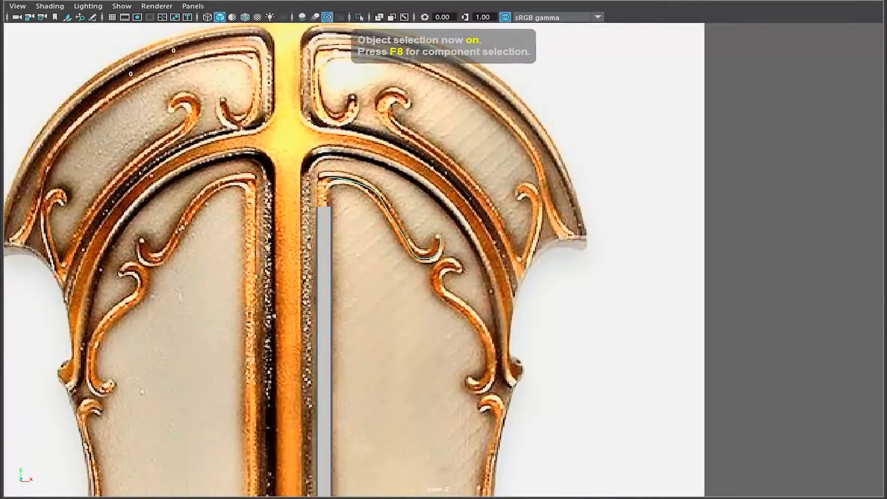
pyautogui.click(404, 231)
pyautogui.press('F8')
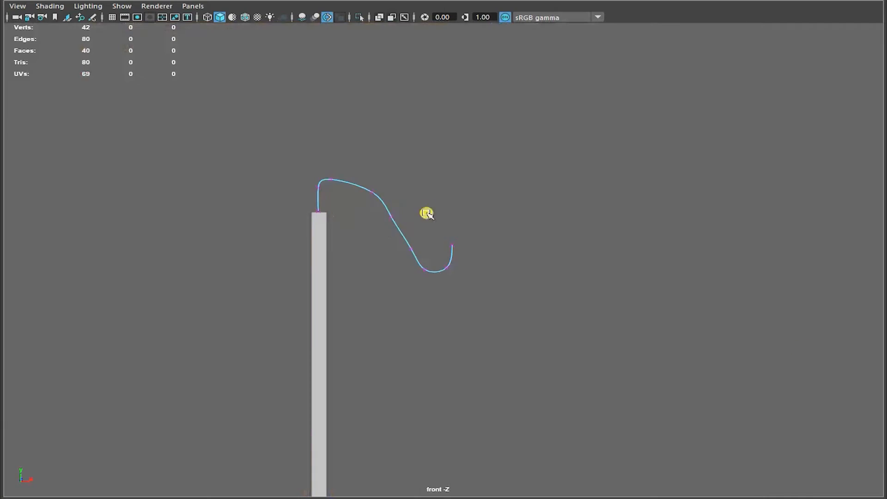
# Step: Try deleting individual points on the middle of the upper curve, and undo each deletion
pyautogui.click(391, 215)
pyautogui.press('Delete')
pyautogui.hotkey('ctrl', 'z')
pyautogui.click(409, 249)
pyautogui.press('Delete')
pyautogui.hotkey('ctrl', 'z')
# Step: Reposition the points along the upper curve's descending section to smooth its flow
pyautogui.click(409, 247)
pyautogui.moveTo(410, 246); pyautogui.dragTo(410, 245)
pyautogui.click(391, 215)
pyautogui.moveTo(391, 216); pyautogui.dragTo(375, 192)
pyautogui.click(406, 276)
pyautogui.click(372, 192)
pyautogui.moveTo(402, 207); pyautogui.dragTo(420, 253)
# Step: Return to object selection, select the upper curve and open the Rebuild Curve options
pyautogui.keyDown('alt'); pyautogui.moveTo(527, 317); pyautogui.dragTo(491, 319, button='right'); pyautogui.keyUp('alt')
pyautogui.keyDown('alt'); pyautogui.moveTo(471, 443); pyautogui.dragTo(455, 295, button='middle'); pyautogui.keyUp('alt')
pyautogui.keyDown('alt'); pyautogui.moveTo(456, 295); pyautogui.dragTo(430, 277, button='right'); pyautogui.keyUp('alt')
pyautogui.keyDown('alt'); pyautogui.moveTo(506, 185); pyautogui.dragTo(499, 220, button='middle'); pyautogui.keyUp('alt')
pyautogui.press('F8')
pyautogui.click(434, 390)
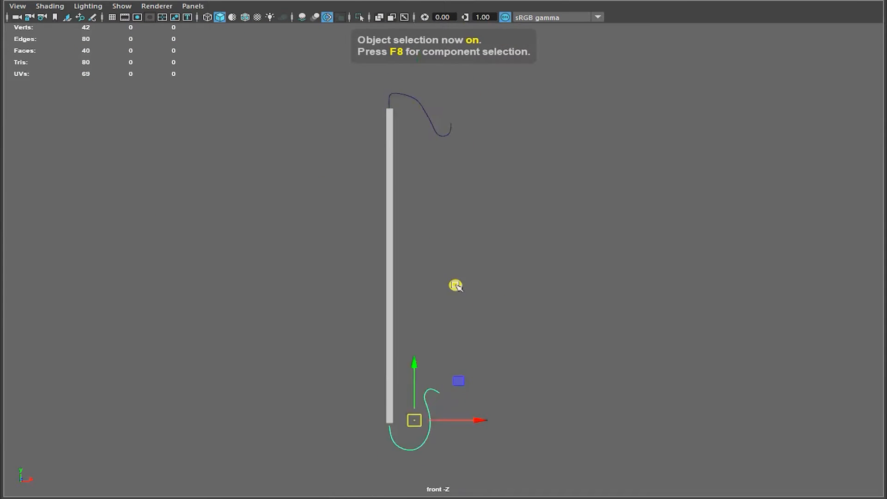
pyautogui.click(445, 135)
pyautogui.press('space')
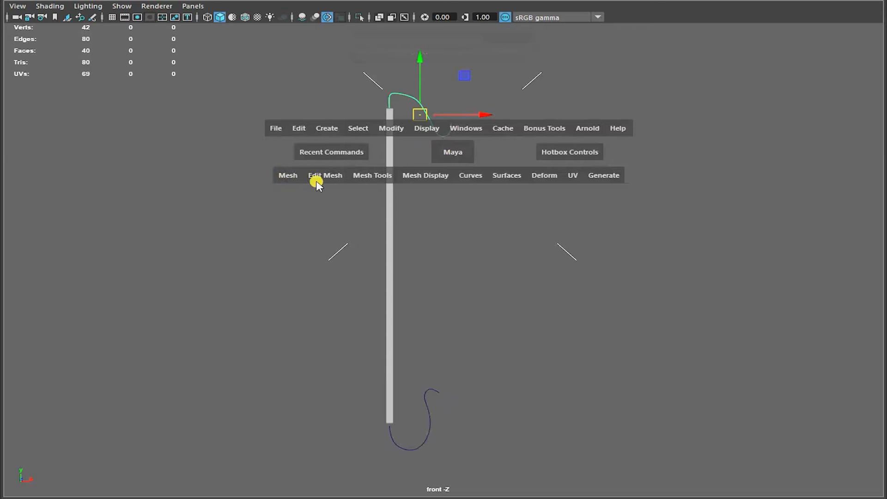
pyautogui.click(470, 177)
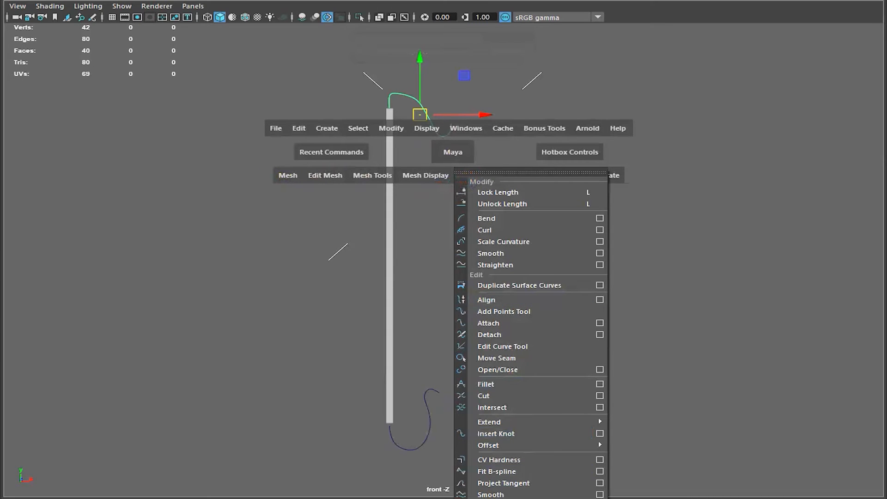
pyautogui.click(599, 498)
pyautogui.moveTo(733, 207); pyautogui.dragTo(645, 121)
# Step: Try rebuilding the upper curve uniformly with 4 spans, inspect its points, and undo the rebuild
pyautogui.keyDown('alt'); pyautogui.moveTo(363, 165); pyautogui.dragTo(437, 151, button='right'); pyautogui.keyUp('alt')
pyautogui.keyDown('alt'); pyautogui.moveTo(402, 115); pyautogui.dragTo(425, 336, button='middle'); pyautogui.keyUp('alt')
pyautogui.keyDown('alt'); pyautogui.moveTo(287, 298); pyautogui.dragTo(382, 277, button='right'); pyautogui.keyUp('alt')
pyautogui.keyDown('alt'); pyautogui.moveTo(416, 277); pyautogui.dragTo(373, 262, button='middle'); pyautogui.keyUp('alt')
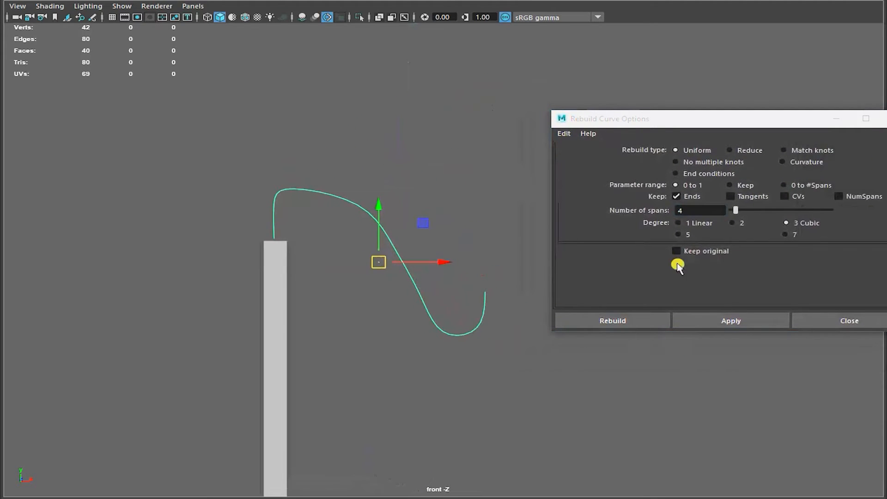
pyautogui.click(740, 320)
pyautogui.moveTo(318, 183); pyautogui.dragTo(323, 208, button='right')
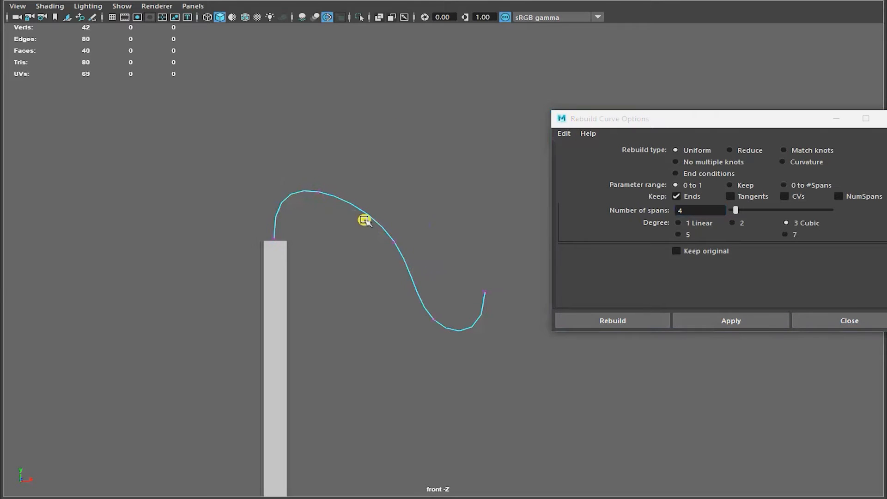
pyautogui.keyDown('alt'); pyautogui.moveTo(443, 276); pyautogui.dragTo(425, 275, button='middle'); pyautogui.keyUp('alt')
pyautogui.hotkey('ctrl', 'z')
pyautogui.hotkey('ctrl', 'z')
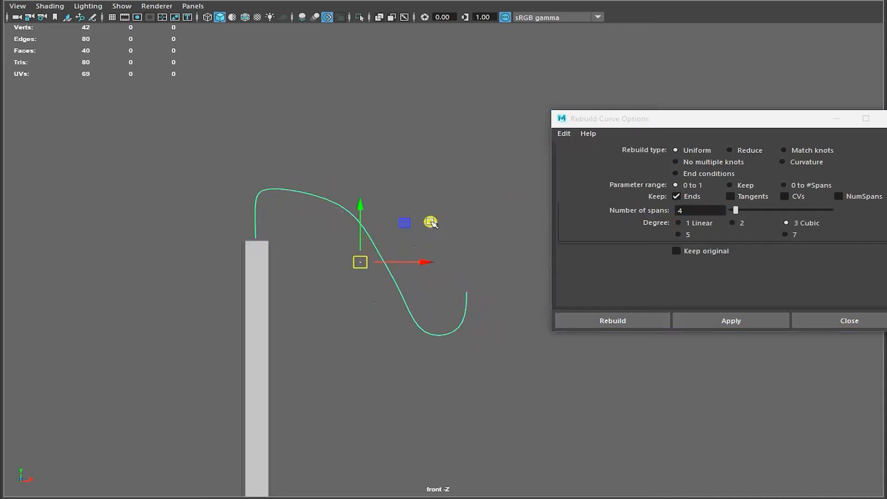
# Step: Rebuild the upper curve uniformly with 20 spans
pyautogui.doubleClick(700, 210)
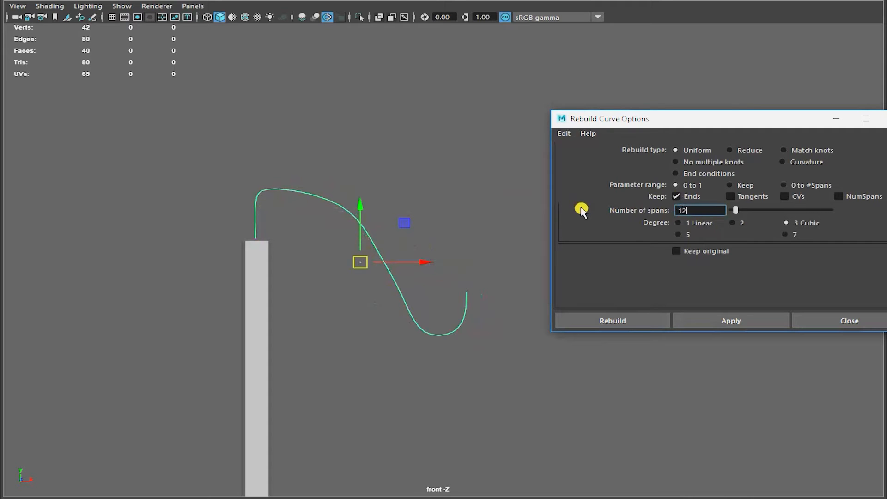
pyautogui.press('Return')
pyautogui.write('20')
pyautogui.click(723, 320)
pyautogui.moveTo(323, 192); pyautogui.dragTo(306, 193, button='right')
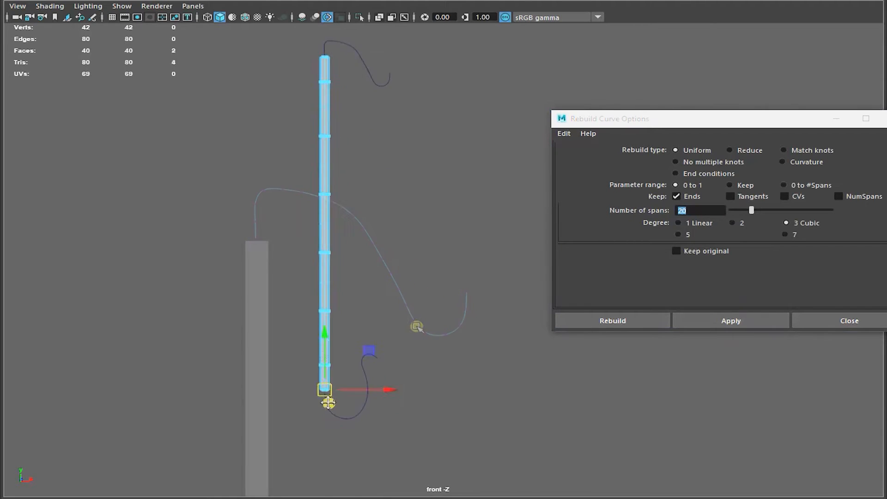
# Step: Extrude the strip's bottom end faces along the lower curve with 22 divisions, closing the Rebuild Curve options
pyautogui.scroll(4, 328, 402)
pyautogui.keyDown('alt'); pyautogui.moveTo(328, 402); pyautogui.dragTo(272, 346, button='middle'); pyautogui.keyUp('alt')
pyautogui.click(284, 389)
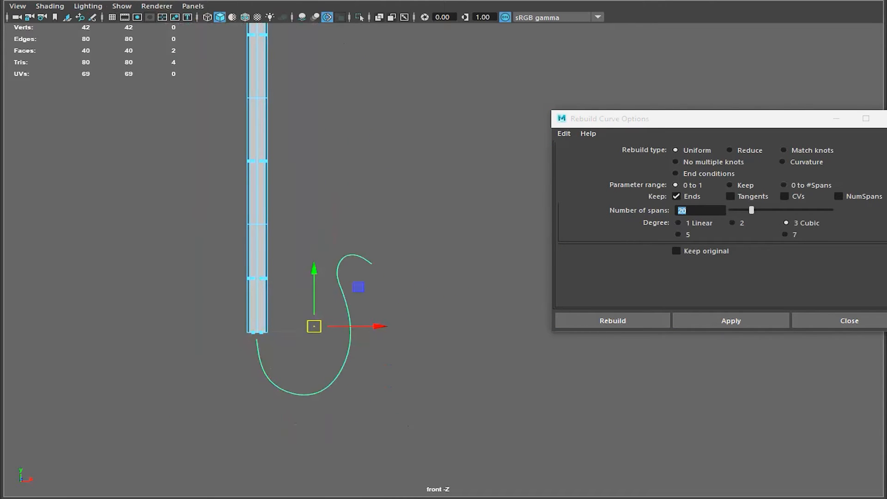
pyautogui.hotkey('ctrl', 'e')
pyautogui.click(886, 119)
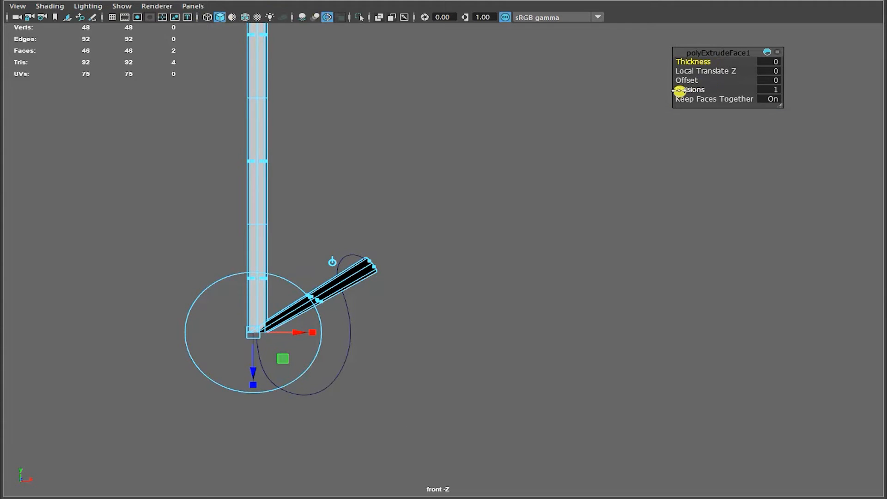
pyautogui.moveTo(678, 90); pyautogui.dragTo(765, 93)
pyautogui.moveTo(697, 90); pyautogui.dragTo(754, 86)
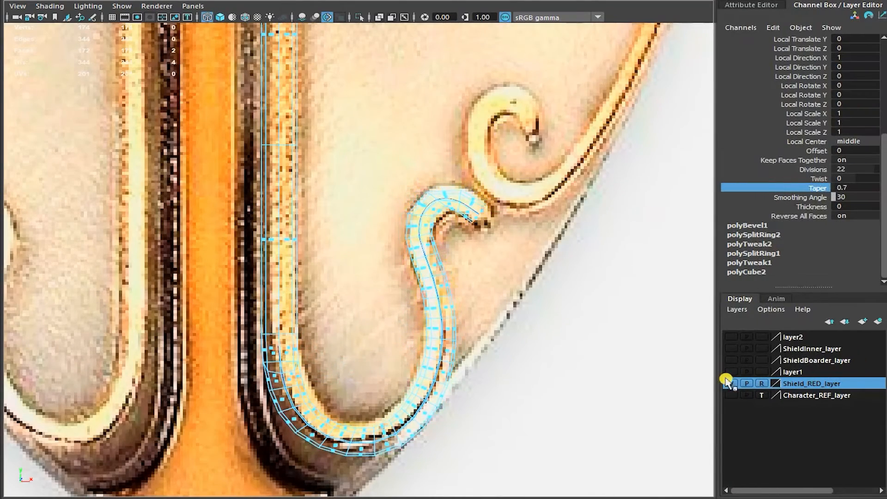
# Step: Try a taper of 0.6 on the extrusion and compare it with the shield reference image
pyautogui.click(729, 383)
pyautogui.moveTo(652, 190); pyautogui.dragTo(638, 209, button='middle')
pyautogui.click(731, 384)
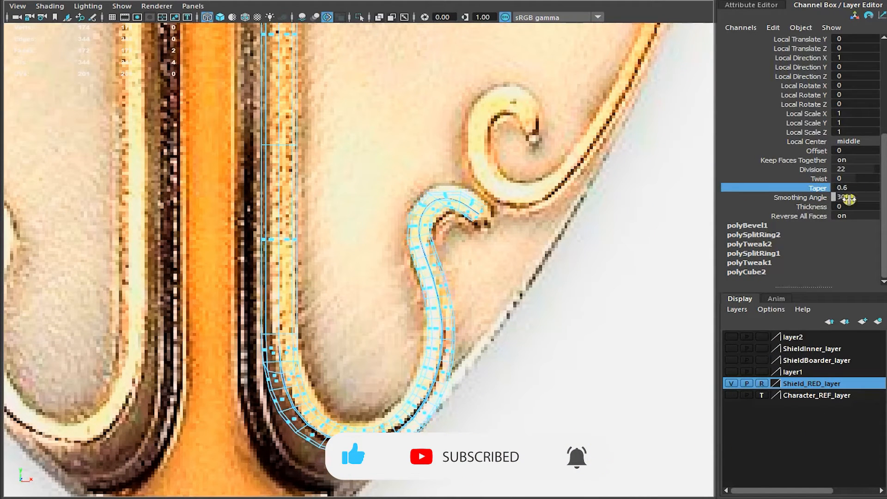
# Step: Hide the shield reference layer, adjust the vertices at the extruded scroll's tip and return to object selection
pyautogui.click(731, 383)
pyautogui.press('F9')
pyautogui.moveTo(489, 220); pyautogui.dragTo(495, 224)
pyautogui.moveTo(481, 227); pyautogui.dragTo(481, 225)
pyautogui.moveTo(453, 213); pyautogui.dragTo(453, 222)
pyautogui.press('F8')
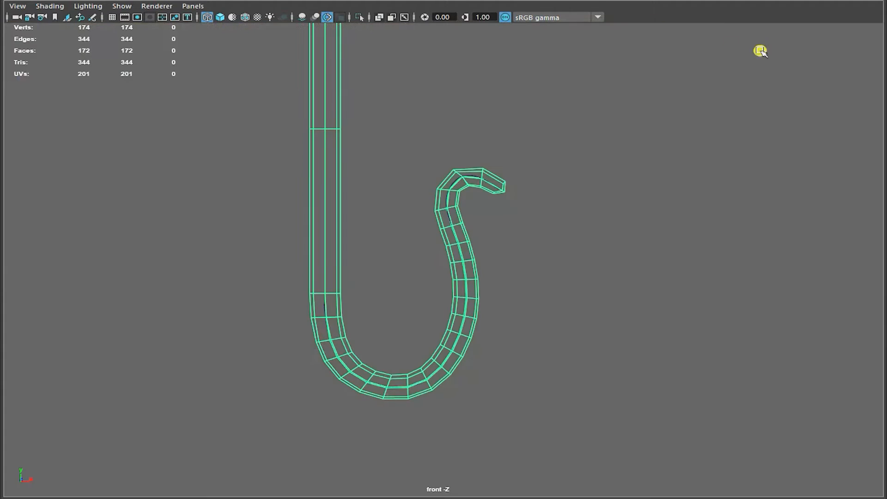
# Step: Open the extrusion's attributes, expand its taper curve and add a point near the curve's start
pyautogui.hotkey('ctrl', 'a')
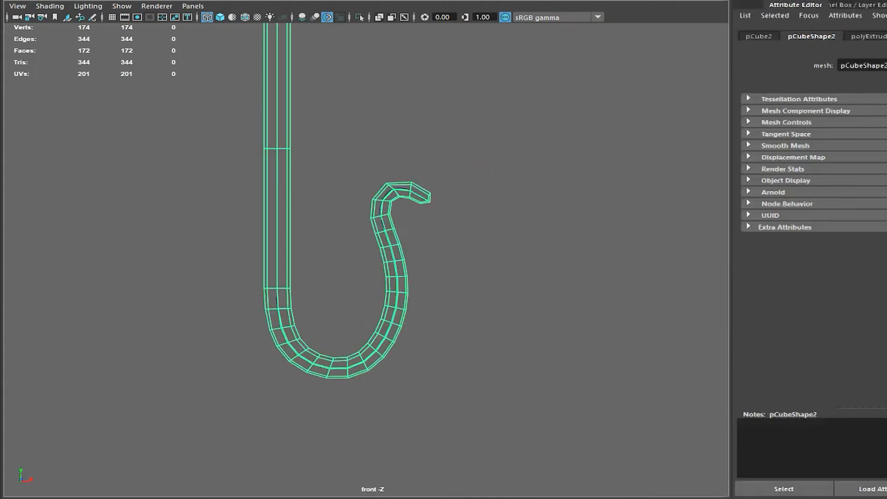
pyautogui.click(738, 37)
pyautogui.click(735, 240)
pyautogui.click(722, 270)
pyautogui.moveTo(754, 211); pyautogui.dragTo(832, 208)
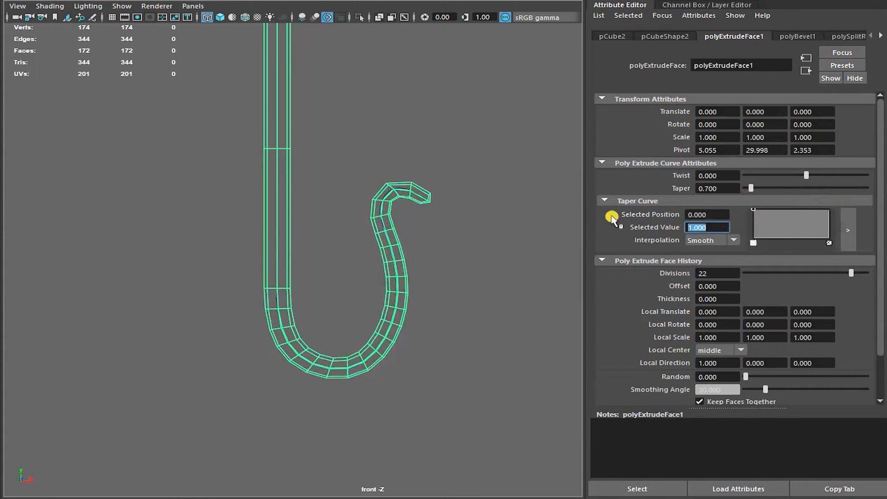
pyautogui.moveTo(754, 209); pyautogui.dragTo(770, 210)
pyautogui.click(753, 210)
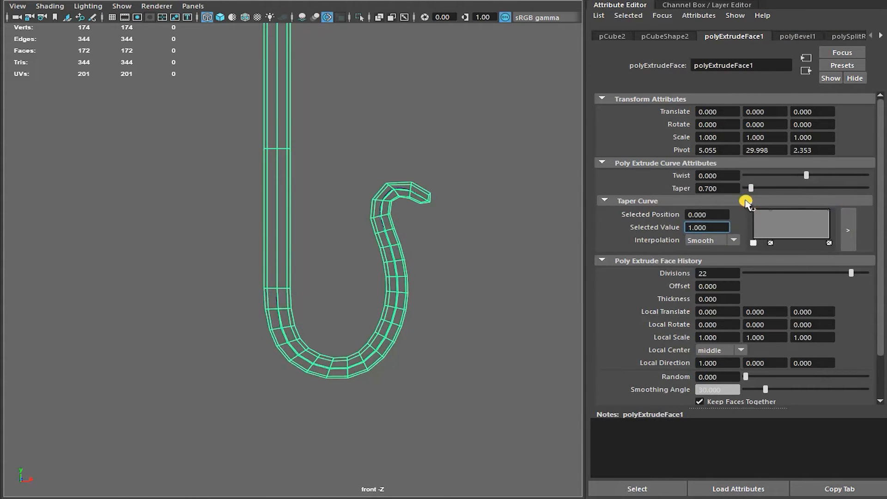
# Step: Set the new taper curve point's value to 1.3
pyautogui.click(713, 226)
pyautogui.write('1.2')
pyautogui.press('Return')
pyautogui.write('1.3')
pyautogui.press('Return')
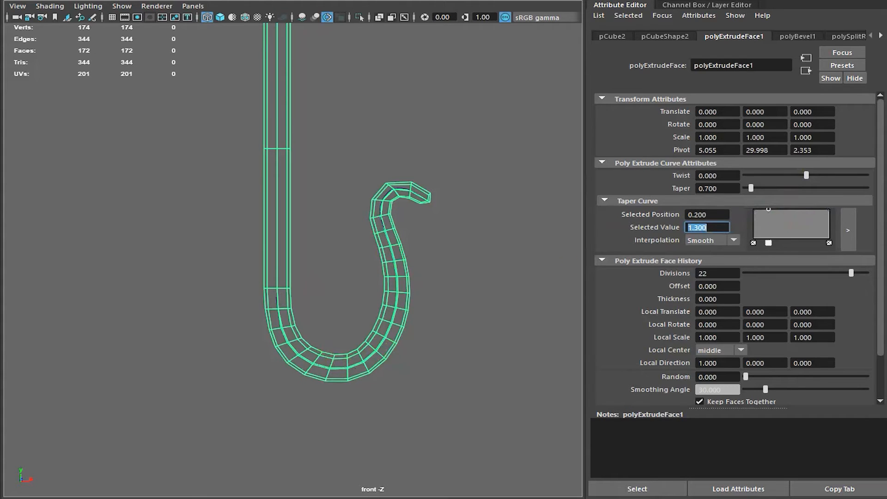
# Step: Set the taper curve point's position to 0.2
pyautogui.click(722, 216)
pyautogui.write('0.1')
pyautogui.press('Return')
pyautogui.write('0.2')
pyautogui.press('Return')
pyautogui.press('Tab')
pyautogui.write('1')
pyautogui.press('Return')
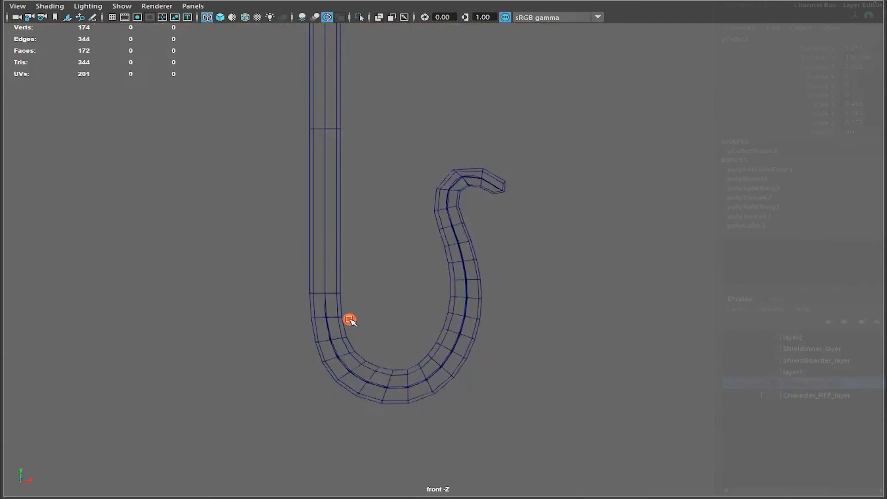
# Step: Select the lower curve, show the shield border mesh and compare the extruded scroll with the reference image
pyautogui.click(347, 320)
pyautogui.click(883, 360)
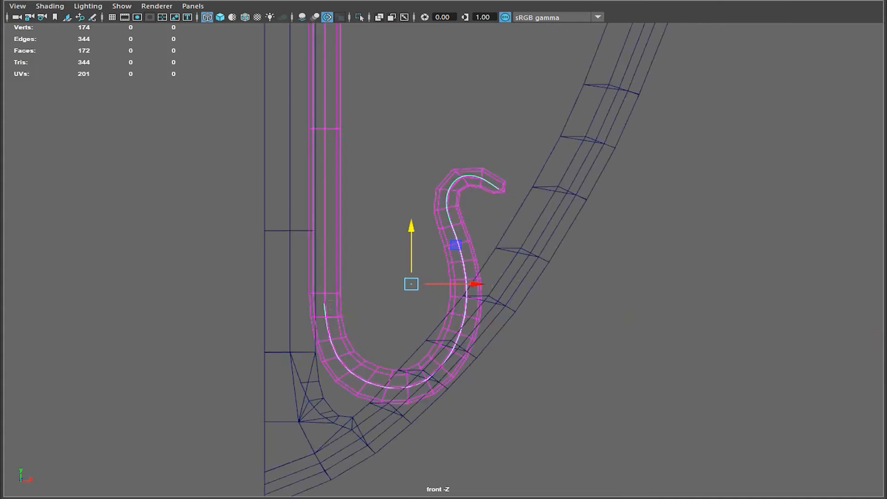
pyautogui.click(885, 365)
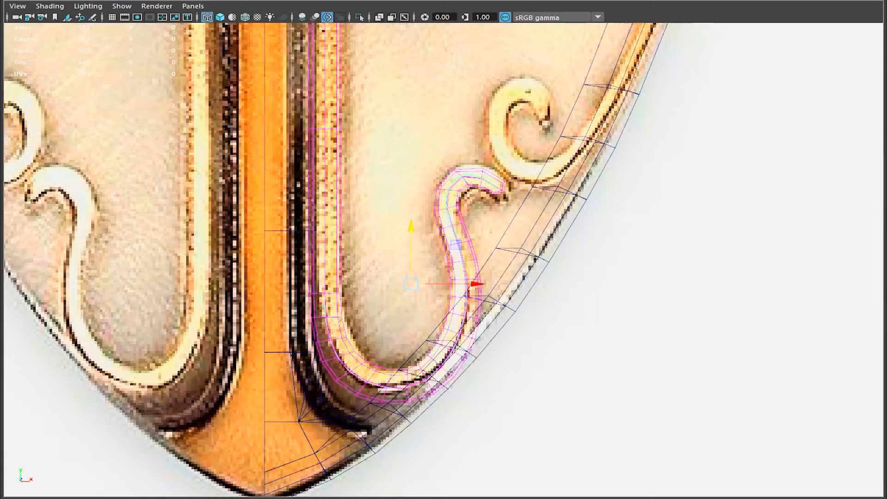
pyautogui.click(883, 364)
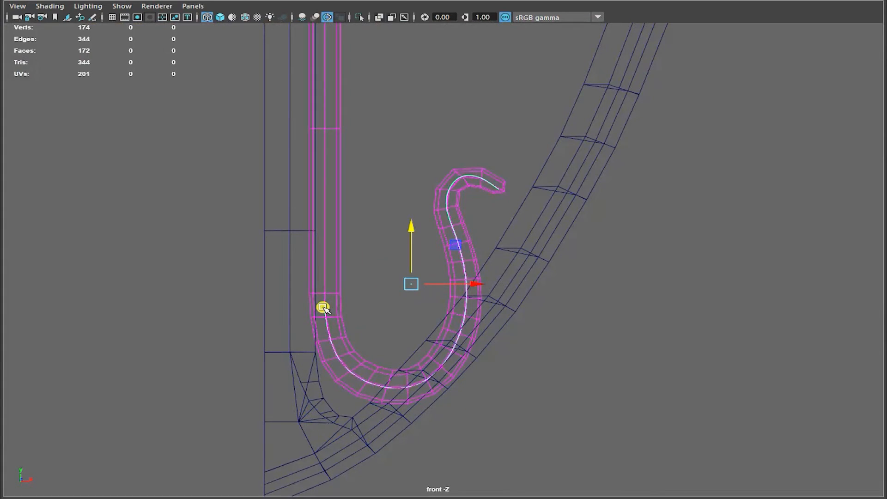
# Step: Select the lower curve's control vertices around the bottom bend and move them inward with soft selection
pyautogui.moveTo(323, 308); pyautogui.dragTo(304, 249, button='right')
pyautogui.moveTo(325, 230); pyautogui.dragTo(280, 232, button='right')
pyautogui.moveTo(533, 327); pyautogui.dragTo(394, 402)
pyautogui.moveTo(524, 294); pyautogui.dragTo(396, 400)
pyautogui.press('b')
pyautogui.moveTo(416, 371); pyautogui.dragTo(390, 368)
pyautogui.moveTo(431, 342); pyautogui.dragTo(251, 314)
# Step: Reshape the lower curve's rising side and bottom bend so the scroll sits inside the shield border
pyautogui.press('b')
pyautogui.hotkey('ctrl', 'z')
pyautogui.press('b')
pyautogui.moveTo(425, 328); pyautogui.dragTo(412, 302)
pyautogui.click(365, 359)
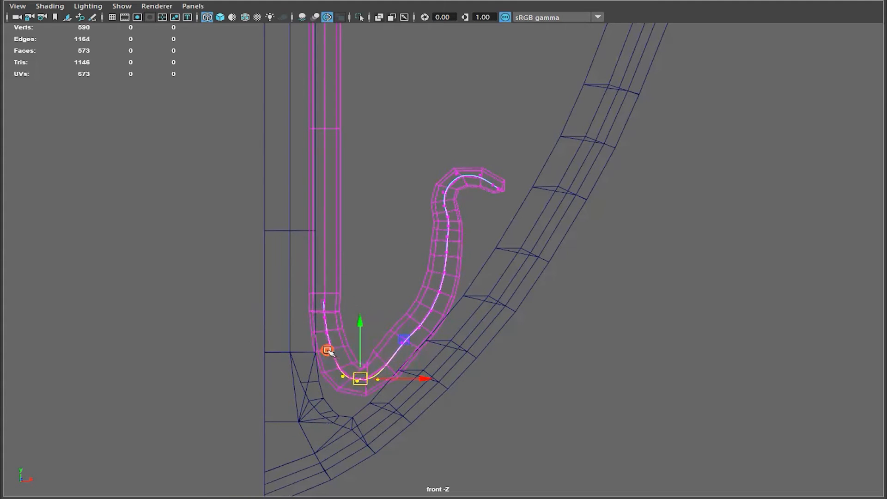
pyautogui.moveTo(326, 368); pyautogui.dragTo(348, 366)
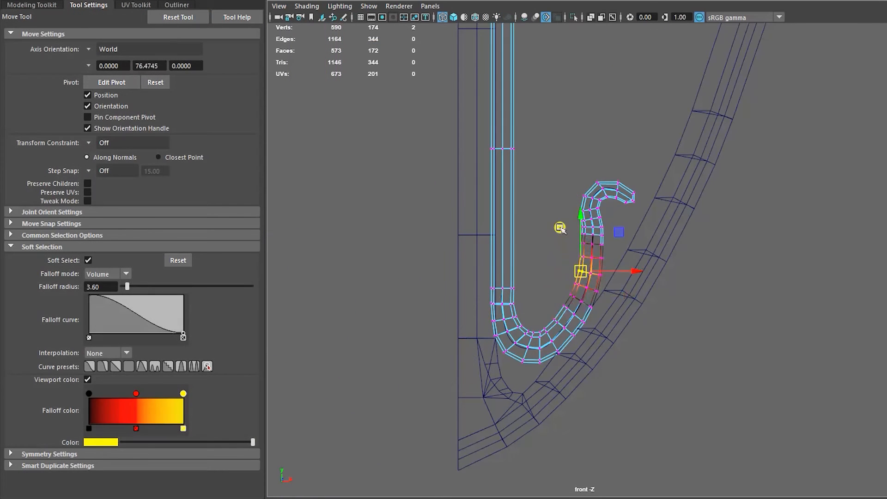
# Step: Refine the scroll mesh's side and bend vertices, turning soft selection off, and return to object selection in shaded display
pyautogui.click(584, 244)
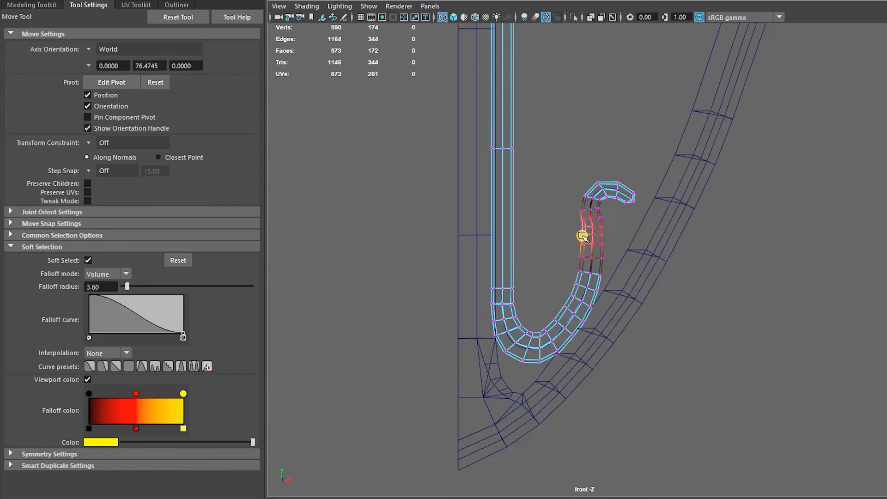
pyautogui.press('b')
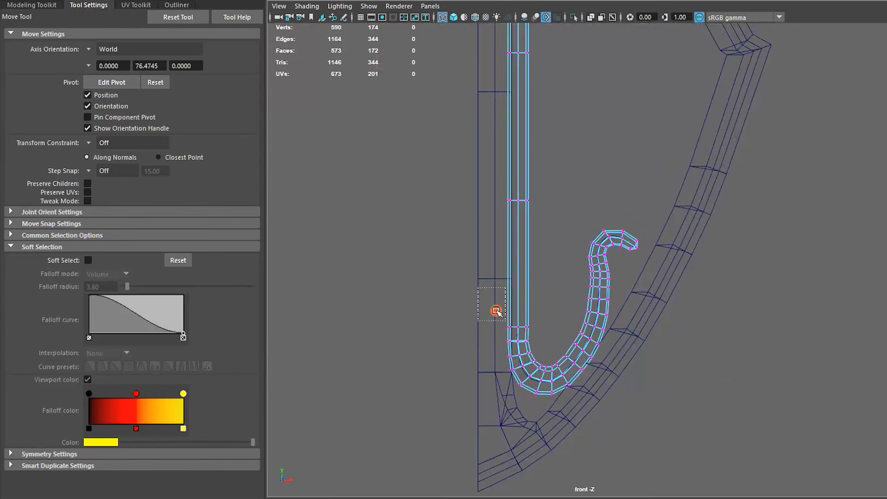
pyautogui.moveTo(479, 287); pyautogui.dragTo(506, 320)
pyautogui.press('5')
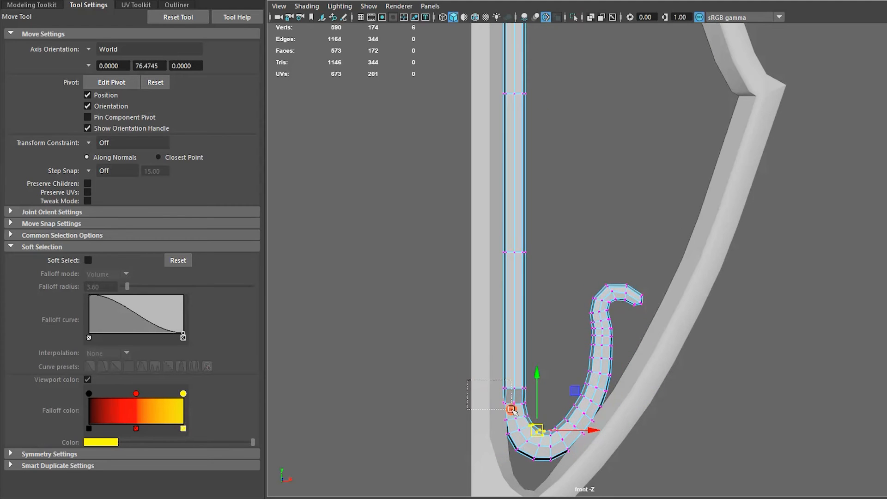
pyautogui.scroll(-3, 518, 330)
pyautogui.press('F8')
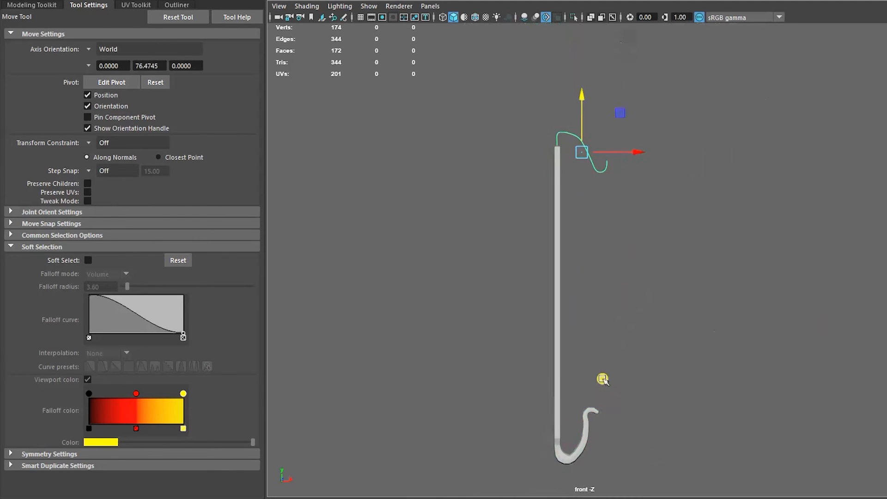
# Step: Display the scroll mesh and shield border in front-view wireframe and put the scroll mesh into vertex editing
pyautogui.click(583, 416)
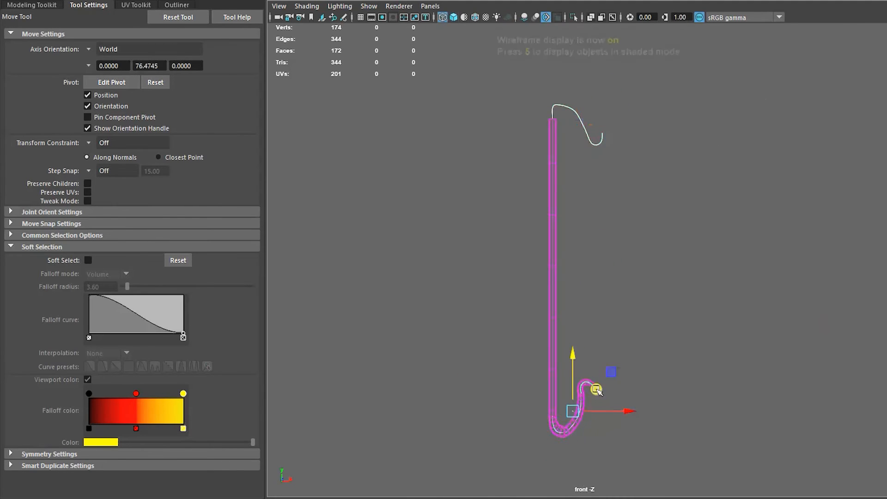
pyautogui.press('4')
pyautogui.press('space')
pyautogui.moveTo(455, 203); pyautogui.dragTo(453, 236)
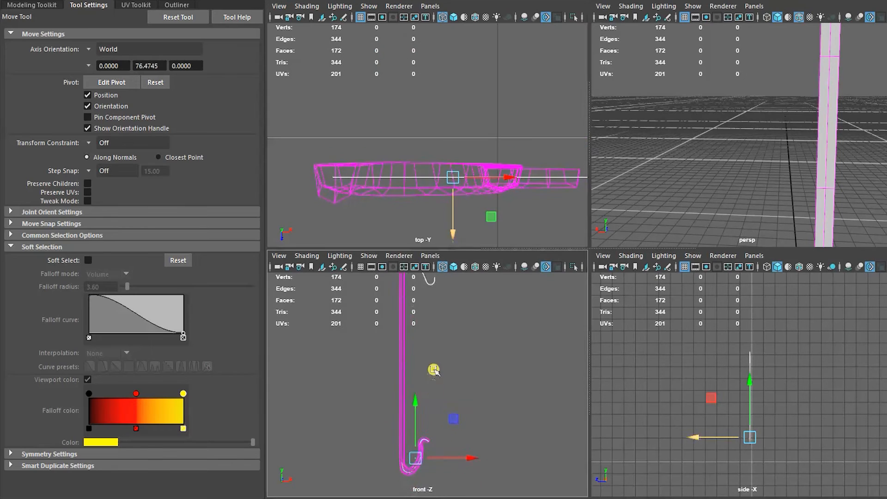
pyautogui.press('space')
pyautogui.click(509, 268)
pyautogui.press('5')
pyautogui.press('4')
pyautogui.press('F9')
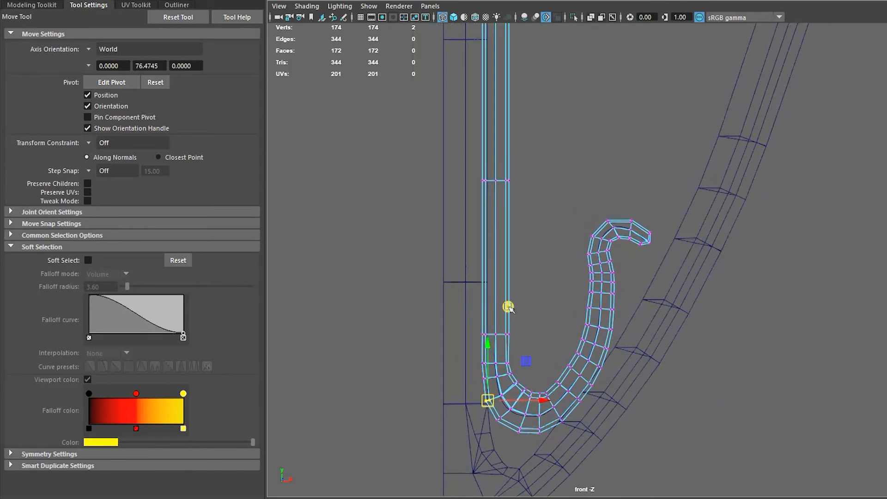
# Step: Move the scroll mesh's outer and inner vertices sideways where the straight strip enters the bottom bend
pyautogui.moveTo(508, 307); pyautogui.dragTo(502, 288, button='middle')
pyautogui.moveTo(453, 364); pyautogui.dragTo(517, 405)
pyautogui.scroll(-2, 541, 366)
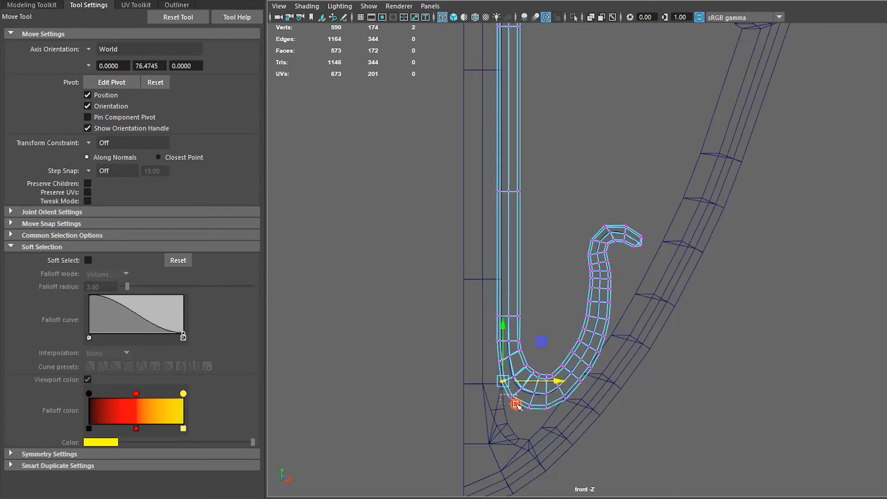
pyautogui.moveTo(491, 301); pyautogui.dragTo(529, 345)
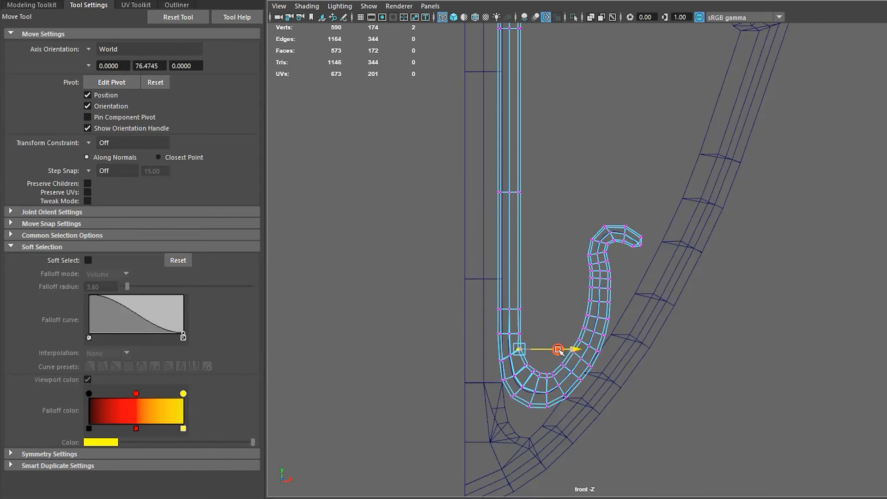
pyautogui.scroll(-3, 544, 363)
pyautogui.scroll(5, 531, 351)
# Step: Delete surplus edge loops on the lower scroll's rising side and slide the remaining loops into more even spacing
pyautogui.press('Delete')
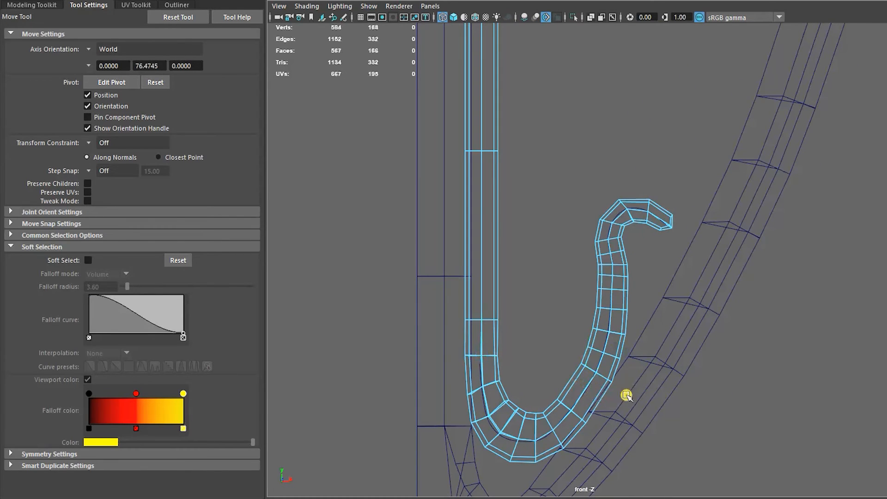
pyautogui.keyDown('ctrl'); pyautogui.keyDown('shift'); pyautogui.moveTo(588, 329); pyautogui.dragTo(587, 331); pyautogui.keyUp('shift'); pyautogui.keyUp('ctrl')
pyautogui.doubleClick(606, 354)
pyautogui.keyDown('ctrl'); pyautogui.keyDown('shift'); pyautogui.moveTo(599, 311); pyautogui.dragTo(596, 317); pyautogui.keyUp('shift'); pyautogui.keyUp('ctrl')
pyautogui.doubleClick(616, 333)
pyautogui.keyDown('ctrl'); pyautogui.keyDown('shift'); pyautogui.moveTo(607, 286); pyautogui.dragTo(608, 276); pyautogui.keyUp('shift'); pyautogui.keyUp('ctrl')
pyautogui.doubleClick(620, 309)
pyautogui.press('F9')
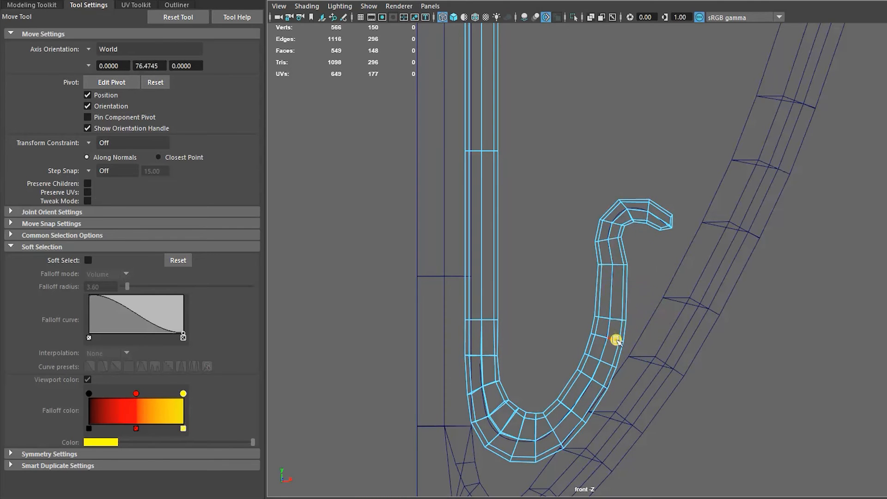
pyautogui.hotkey('ctrl', 'b')
pyautogui.hotkey('ctrl', 'z')
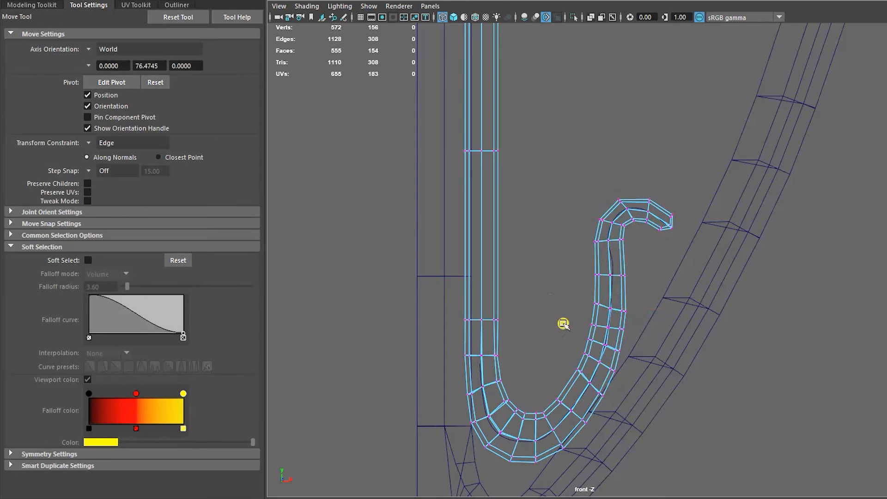
pyautogui.scroll(-3, 739, 371)
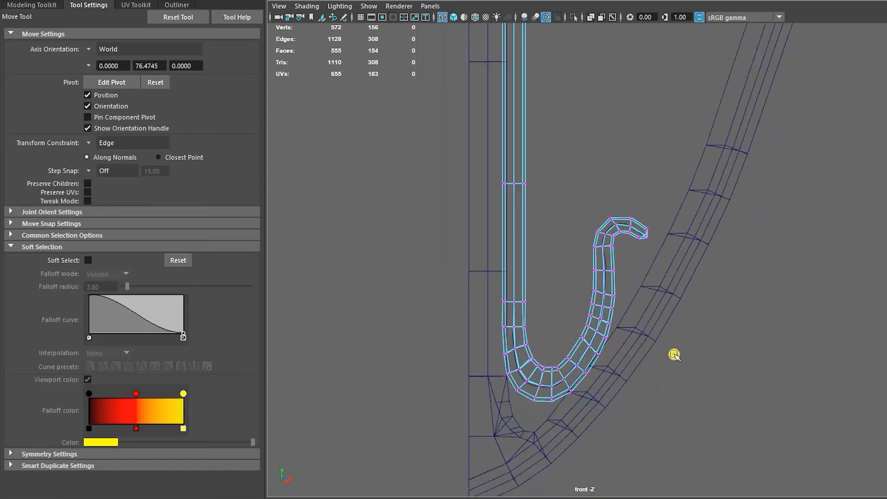
# Step: Hide the shield border and reshape the upper curve by moving its control vertices around the top bend
pyautogui.press('F8')
pyautogui.scroll(-5, 557, 321)
pyautogui.hotkey('ctrl', 'h')
pyautogui.keyDown('alt'); pyautogui.moveTo(739, 231); pyautogui.dragTo(739, 360, button='middle'); pyautogui.keyUp('alt')
pyautogui.keyDown('alt'); pyautogui.moveTo(739, 361); pyautogui.dragTo(790, 352, button='right'); pyautogui.keyUp('alt')
pyautogui.click(557, 259)
pyautogui.moveTo(555, 258); pyautogui.dragTo(616, 258, button='right')
pyautogui.click(544, 225)
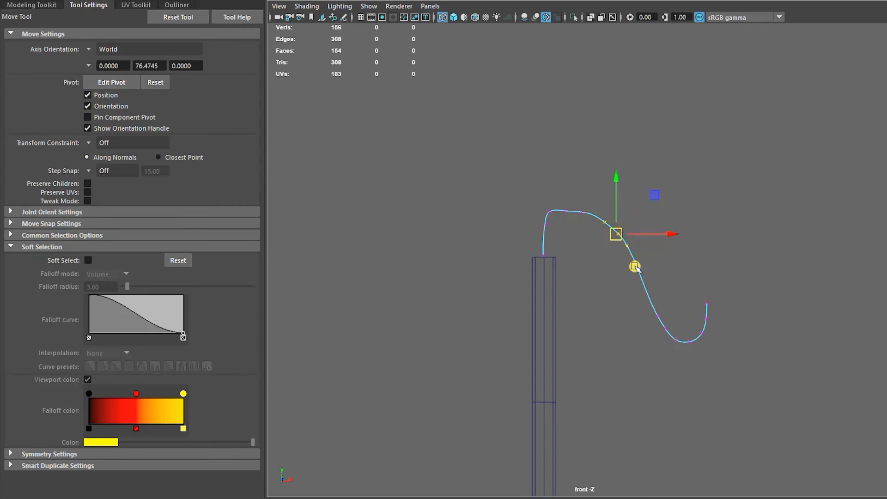
pyautogui.moveTo(581, 184); pyautogui.dragTo(584, 218)
pyautogui.press('F8')
# Step: Extrude the strip's top end faces along the upper curve with 22 divisions, then return to object selection
pyautogui.press('F8')
pyautogui.moveTo(564, 228); pyautogui.dragTo(562, 262, button='right')
pyautogui.click(557, 311)
pyautogui.moveTo(555, 195); pyautogui.dragTo(563, 228, button='right')
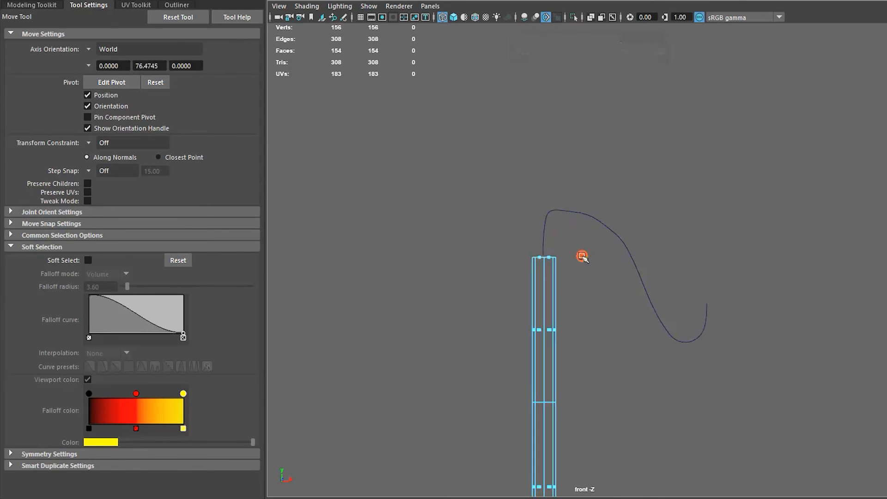
pyautogui.keyDown('shift'); pyautogui.moveTo(624, 285); pyautogui.dragTo(623, 288); pyautogui.keyUp('shift')
pyautogui.hotkey('ctrl', 'e')
pyautogui.moveTo(773, 90); pyautogui.dragTo(881, 96)
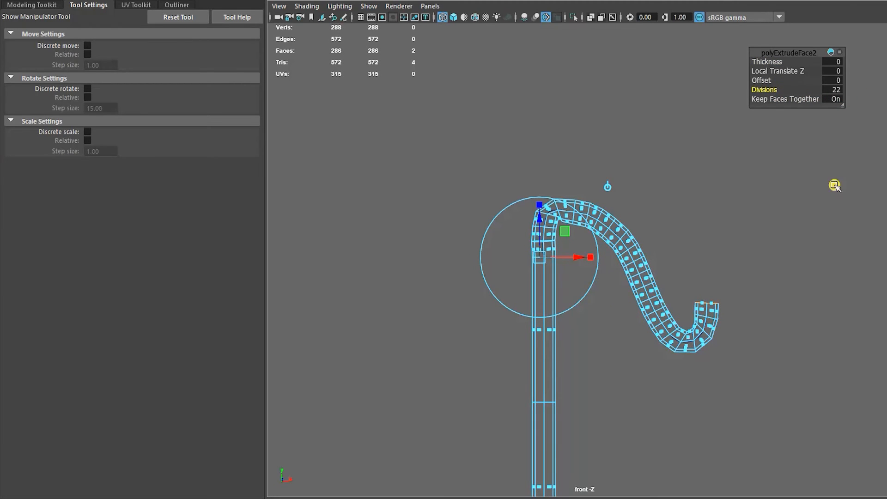
pyautogui.click(610, 238)
pyautogui.scroll(5, 633, 229)
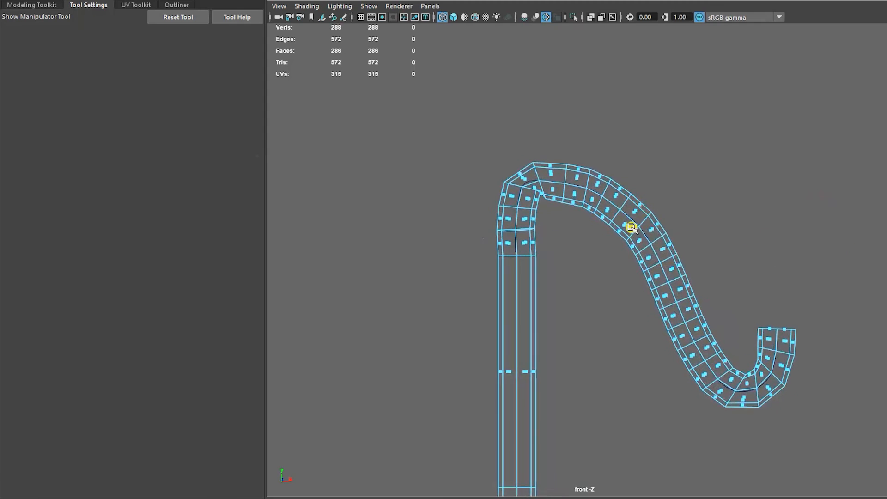
pyautogui.press('q')
pyautogui.press('F8')
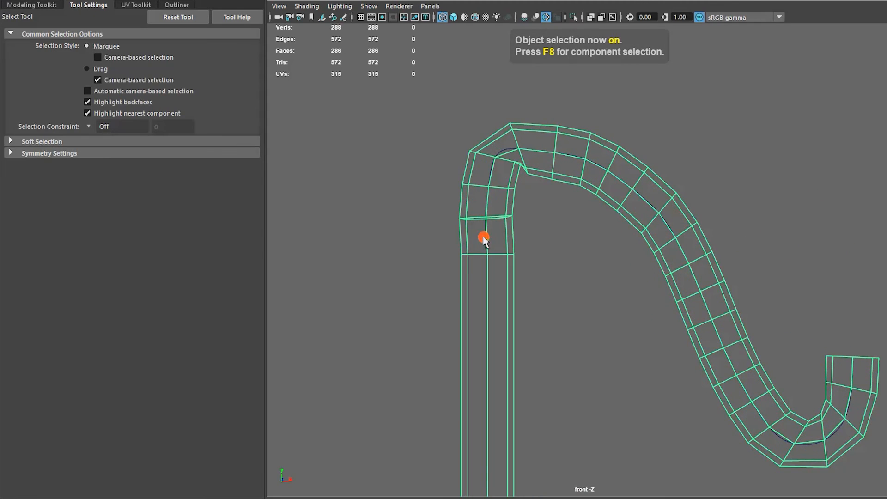
# Step: Delete one edge loop near the base of the upper scroll and slide the neighbouring loops around its first bend
pyautogui.press('space')
pyautogui.press('w')
pyautogui.moveTo(479, 227); pyautogui.dragTo(480, 226)
pyautogui.press('space')
pyautogui.press('F8')
pyautogui.press('F10')
pyautogui.doubleClick(469, 267)
pyautogui.hotkey('ctrl', 'Delete')
pyautogui.doubleClick(475, 187)
pyautogui.keyDown('ctrl'); pyautogui.keyDown('shift'); pyautogui.moveTo(465, 132); pyautogui.dragTo(459, 174); pyautogui.keyUp('shift'); pyautogui.keyUp('ctrl')
pyautogui.doubleClick(465, 222)
pyautogui.doubleClick(468, 198)
pyautogui.scroll(-3, 603, 195)
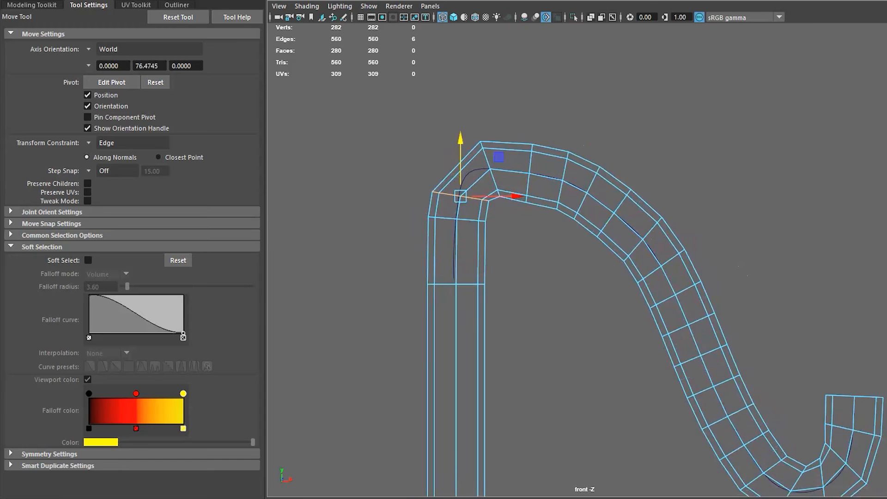
# Step: Delete the surplus edge loops along the upper scroll's arch and descending side
pyautogui.keyDown('alt'); pyautogui.moveTo(684, 231); pyautogui.dragTo(620, 199, button='middle'); pyautogui.keyUp('alt')
pyautogui.doubleClick(665, 363)
pyautogui.hotkey('ctrl', 'Delete')
pyautogui.hotkey('ctrl', 'Delete')
pyautogui.doubleClick(621, 292)
pyautogui.hotkey('ctrl', 'Delete')
pyautogui.doubleClick(560, 204)
pyautogui.hotkey('ctrl', 'Delete')
# Step: Slide the remaining loops on the descending side and delete the extra edge loop before the upper scroll's first bend
pyautogui.moveTo(591, 180); pyautogui.dragTo(607, 213)
pyautogui.doubleClick(608, 268)
pyautogui.keyDown('ctrl'); pyautogui.moveTo(602, 293); pyautogui.dragTo(607, 296); pyautogui.keyUp('ctrl')
pyautogui.moveTo(622, 205); pyautogui.dragTo(622, 212)
pyautogui.click(566, 273)
pyautogui.keyDown('alt'); pyautogui.moveTo(485, 185); pyautogui.dragTo(504, 224, button='middle'); pyautogui.keyUp('alt')
pyautogui.doubleClick(464, 229)
pyautogui.hotkey('ctrl', 'Delete')
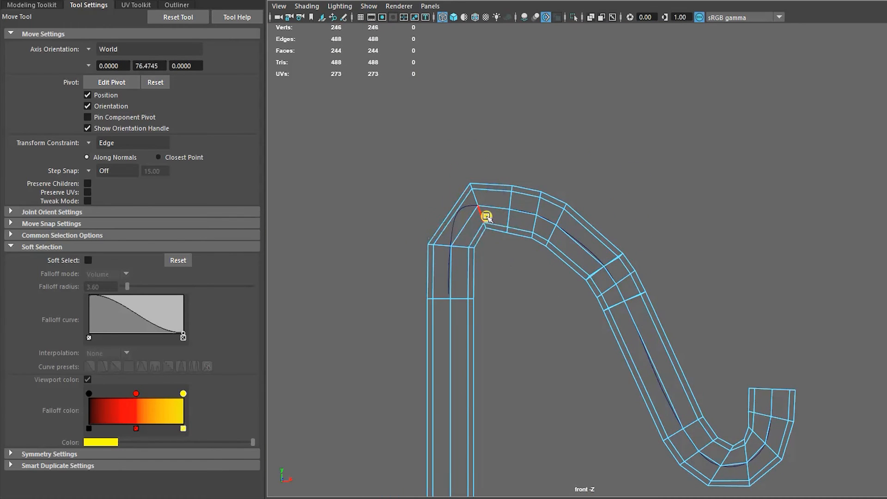
# Step: Rotate and move the edge loop and vertices at the upper scroll's corner to match the reference image
pyautogui.keyDown('ctrl'); pyautogui.keyDown('shift'); pyautogui.moveTo(525, 202); pyautogui.dragTo(520, 202); pyautogui.keyUp('shift'); pyautogui.keyUp('ctrl')
pyautogui.press('e')
pyautogui.moveTo(521, 186)
pyautogui.mouseDown()
pyautogui.moveTo(515, 176)
pyautogui.moveTo(514, 201)
pyautogui.mouseUp()
pyautogui.press('w')
pyautogui.press('F9')
pyautogui.press('e')
pyautogui.press('w')
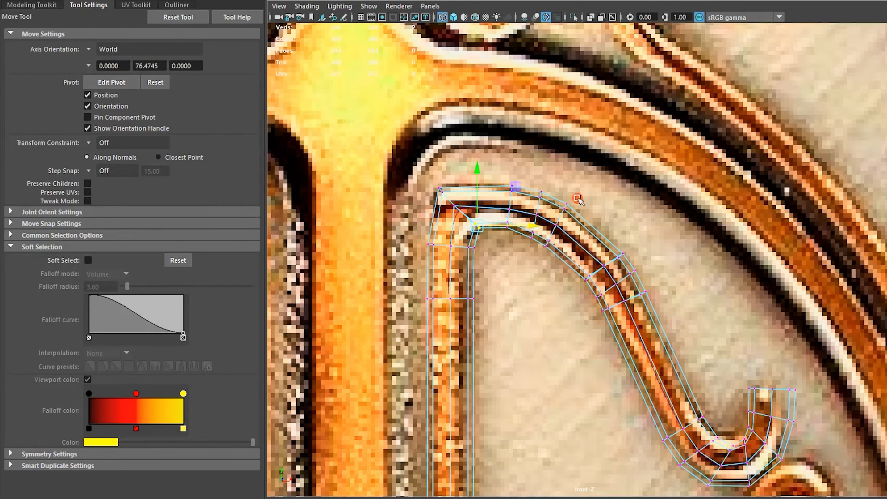
pyautogui.moveTo(569, 196); pyautogui.dragTo(564, 197)
# Step: Bevel the edge loop at the upper scroll's corner to round the bend and adjust the resulting edges
pyautogui.scroll(-1, 449, 287)
pyautogui.moveTo(449, 288); pyautogui.dragTo(453, 250, button='right')
pyautogui.doubleClick(468, 216)
pyautogui.keyDown('shift'); pyautogui.moveTo(540, 269); pyautogui.dragTo(763, 70, button='right'); pyautogui.keyUp('shift')
pyautogui.moveTo(486, 222); pyautogui.dragTo(484, 219)
pyautogui.press('w')
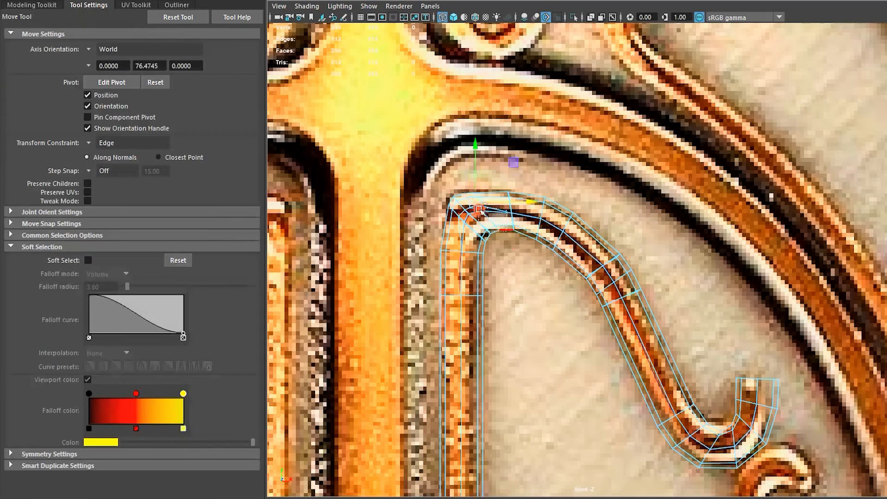
pyautogui.scroll(3, 446, 196)
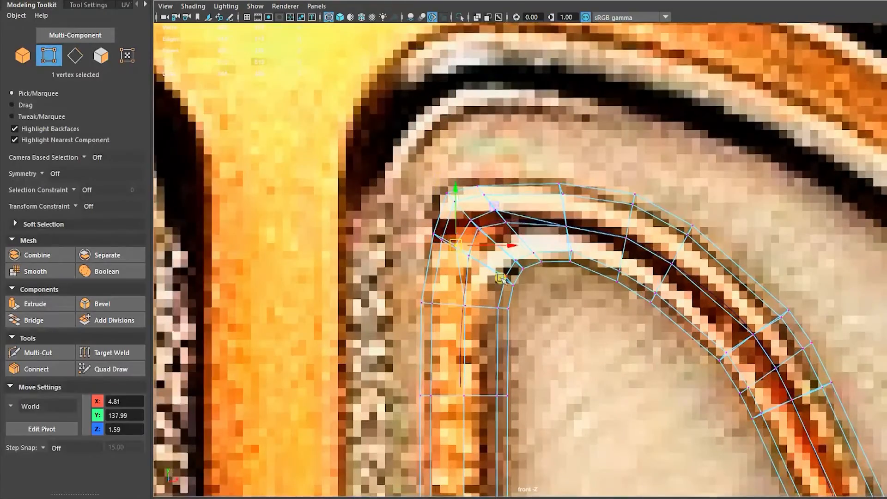
# Step: Pull the upper scroll's end vertices into a pointed tip and adjust its top bend vertices to fit inside the shield border
pyautogui.scroll(-3, 535, 206)
pyautogui.scroll(-3, 535, 205)
pyautogui.scroll(2, 535, 205)
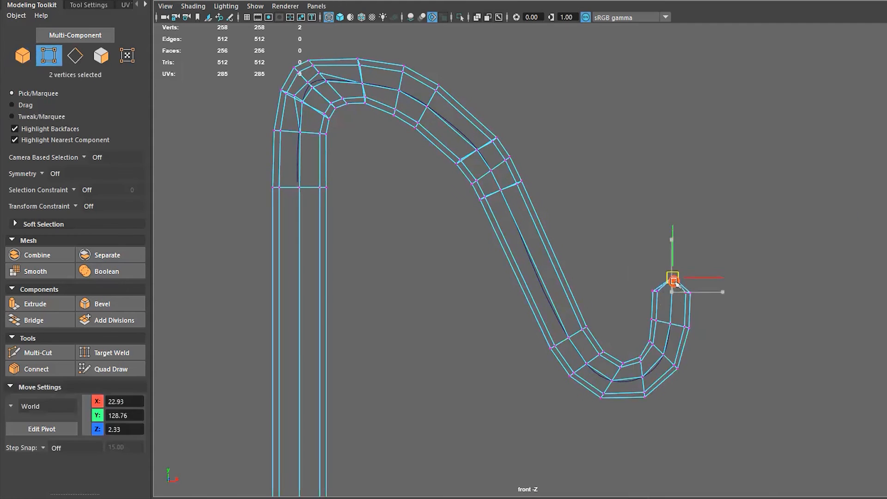
pyautogui.keyDown('alt'); pyautogui.moveTo(547, 297); pyautogui.dragTo(590, 356, button='right'); pyautogui.keyUp('alt')
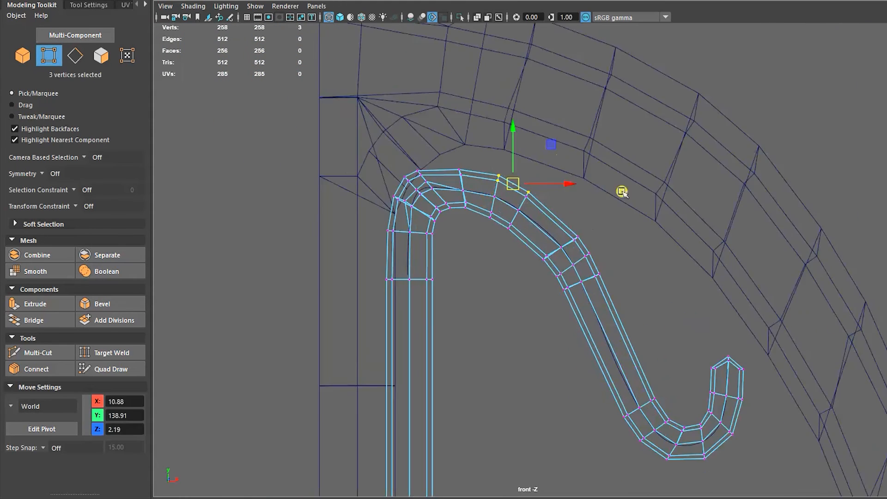
pyautogui.keyDown('alt'); pyautogui.moveTo(620, 246); pyautogui.dragTo(486, 239, button='right'); pyautogui.keyUp('alt')
pyautogui.click(476, 207)
pyautogui.click(550, 259)
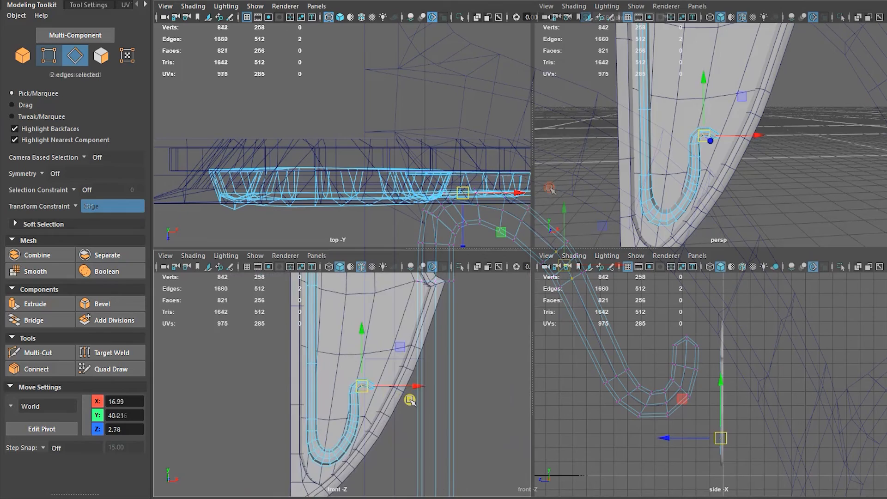
# Step: Select the two front faces of the separate short strip and scale them wider along X
pyautogui.press('F8')
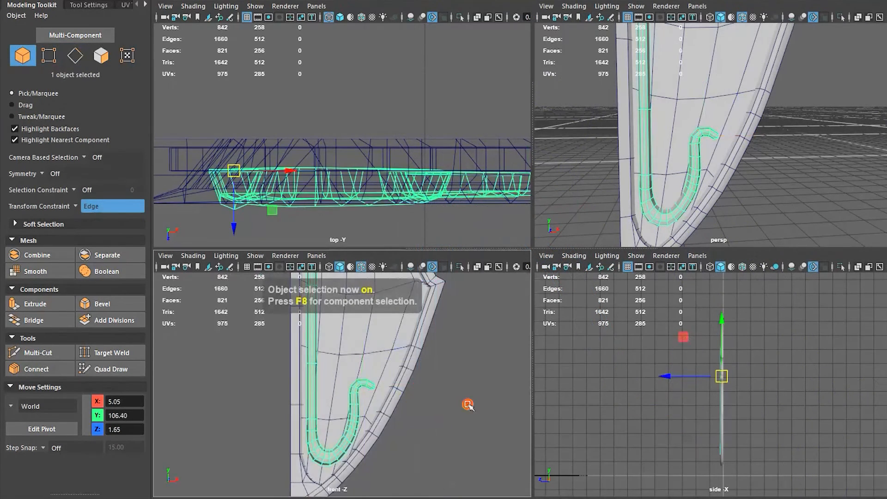
pyautogui.keyDown('alt'); pyautogui.moveTo(474, 376); pyautogui.dragTo(509, 388, button='right'); pyautogui.keyUp('alt')
pyautogui.keyDown('alt'); pyautogui.moveTo(412, 277); pyautogui.dragTo(403, 388, button='middle'); pyautogui.keyUp('alt')
pyautogui.moveTo(392, 347); pyautogui.dragTo(392, 226, button='right')
pyautogui.click(390, 370)
pyautogui.keyDown('shift'); pyautogui.click(368, 375); pyautogui.keyUp('shift')
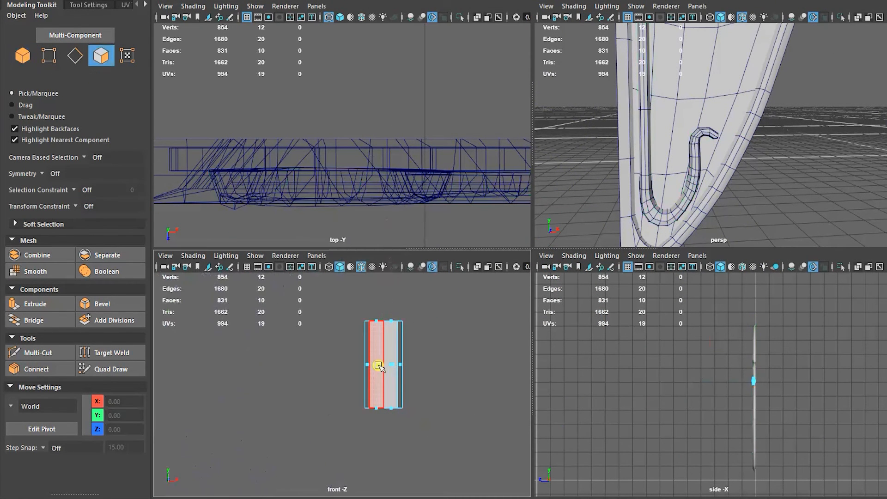
pyautogui.press('r')
pyautogui.moveTo(401, 363); pyautogui.dragTo(430, 365)
pyautogui.keyDown('alt'); pyautogui.moveTo(430, 365); pyautogui.dragTo(275, 393, button='right'); pyautogui.keyUp('alt')
pyautogui.keyDown('alt'); pyautogui.moveTo(275, 406); pyautogui.dragTo(360, 352, button='middle'); pyautogui.keyUp('alt')
# Step: Select the scroll mesh's rear row of vertices from above and flatten them in depth
pyautogui.press('F8')
pyautogui.click(688, 209)
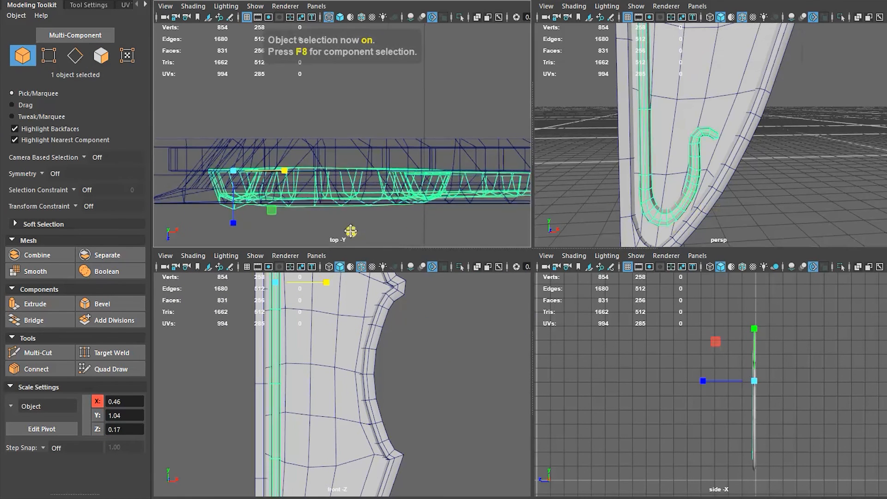
pyautogui.press('f')
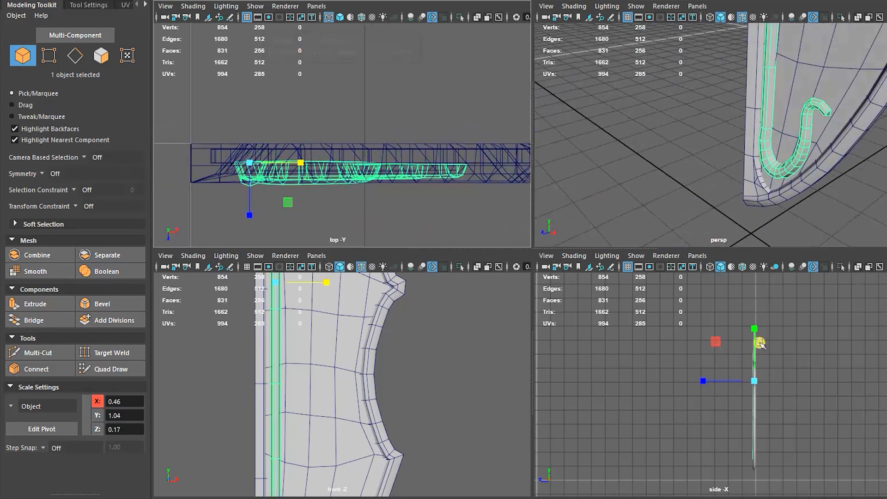
pyautogui.keyDown('alt'); pyautogui.moveTo(762, 344); pyautogui.dragTo(737, 333, button='right'); pyautogui.keyUp('alt')
pyautogui.keyDown('alt'); pyautogui.moveTo(322, 152); pyautogui.dragTo(317, 154, button='middle'); pyautogui.keyUp('alt')
pyautogui.press('F9')
pyautogui.moveTo(222, 134); pyautogui.dragTo(492, 170)
pyautogui.keyDown('alt'); pyautogui.moveTo(314, 190); pyautogui.dragTo(392, 219, button='right'); pyautogui.keyUp('alt')
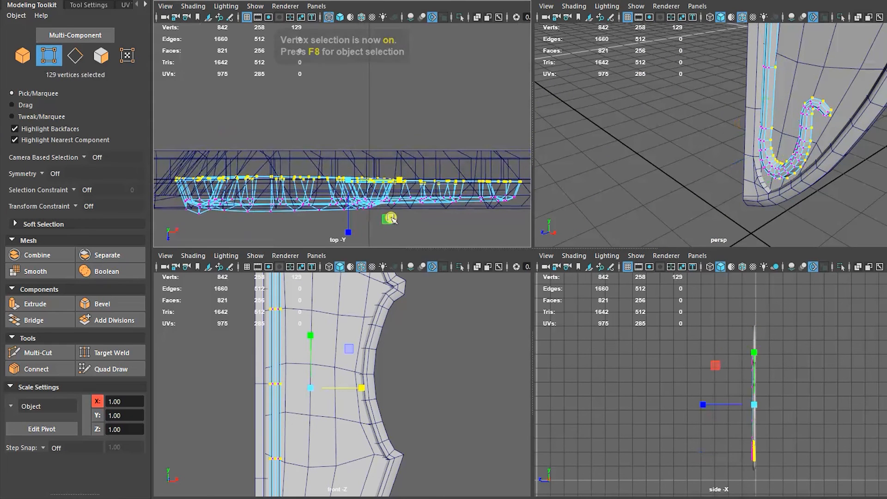
pyautogui.moveTo(349, 231); pyautogui.dragTo(345, 137)
pyautogui.keyDown('alt'); pyautogui.moveTo(693, 143); pyautogui.dragTo(652, 153); pyautogui.keyUp('alt')
# Step: Flatten the rear vertices in depth once more and move them back to Z 1.61
pyautogui.press('w')
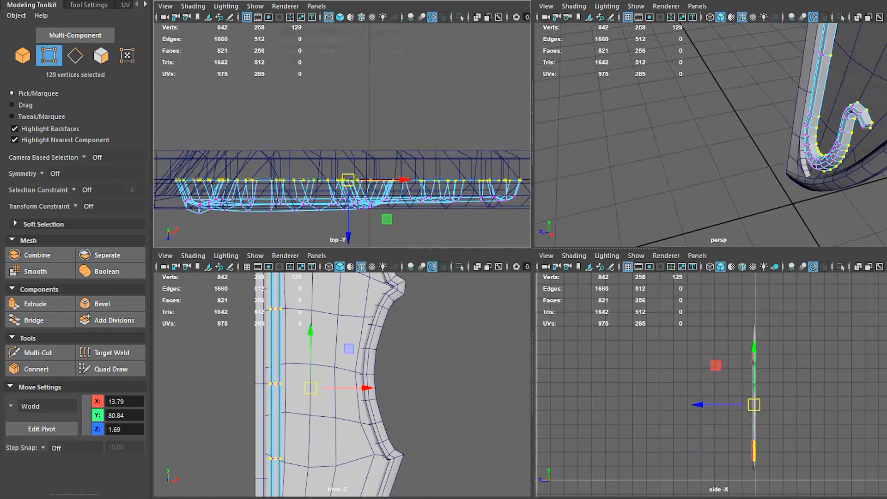
pyautogui.keyDown('alt'); pyautogui.moveTo(298, 167); pyautogui.dragTo(329, 173, button='right'); pyautogui.keyUp('alt')
pyautogui.keyDown('alt'); pyautogui.moveTo(329, 174); pyautogui.dragTo(353, 165, button='middle'); pyautogui.keyUp('alt')
pyautogui.press('r')
pyautogui.moveTo(375, 221); pyautogui.dragTo(377, 145)
pyautogui.press('w')
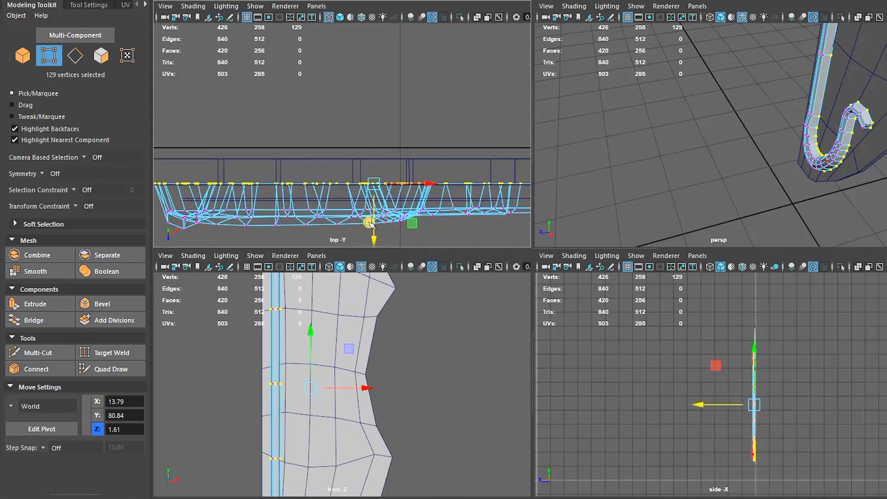
pyautogui.keyDown('alt'); pyautogui.moveTo(370, 223); pyautogui.dragTo(342, 221, button='right'); pyautogui.keyUp('alt')
# Step: Move a protruding front vertex at the lower scroll's bend back in depth toward the shield
pyautogui.click(213, 212)
pyautogui.keyDown('alt'); pyautogui.moveTo(729, 150); pyautogui.dragTo(642, 174, button='middle'); pyautogui.keyUp('alt')
pyautogui.keyDown('alt'); pyautogui.moveTo(642, 175); pyautogui.dragTo(689, 157, button='right'); pyautogui.keyUp('alt')
pyautogui.press('f')
pyautogui.moveTo(676, 386); pyautogui.dragTo(687, 386)
pyautogui.click(444, 300)
pyautogui.keyDown('alt'); pyautogui.moveTo(687, 198); pyautogui.dragTo(719, 190, button='right'); pyautogui.keyUp('alt')
pyautogui.click(712, 188)
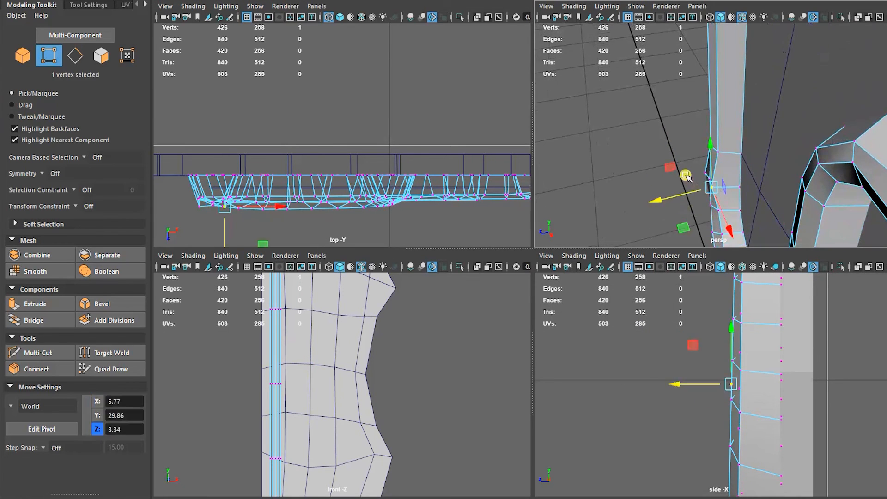
pyautogui.click(685, 175)
# Step: Move another front vertex farther around the lower bend toward the shield and restore the four-view layout
pyautogui.press('space')
pyautogui.click(271, 394)
pyautogui.moveTo(271, 430); pyautogui.dragTo(272, 410)
pyautogui.keyDown('alt'); pyautogui.moveTo(429, 391); pyautogui.dragTo(414, 390, button='right'); pyautogui.keyUp('alt')
pyautogui.click(479, 394)
pyautogui.press('space')
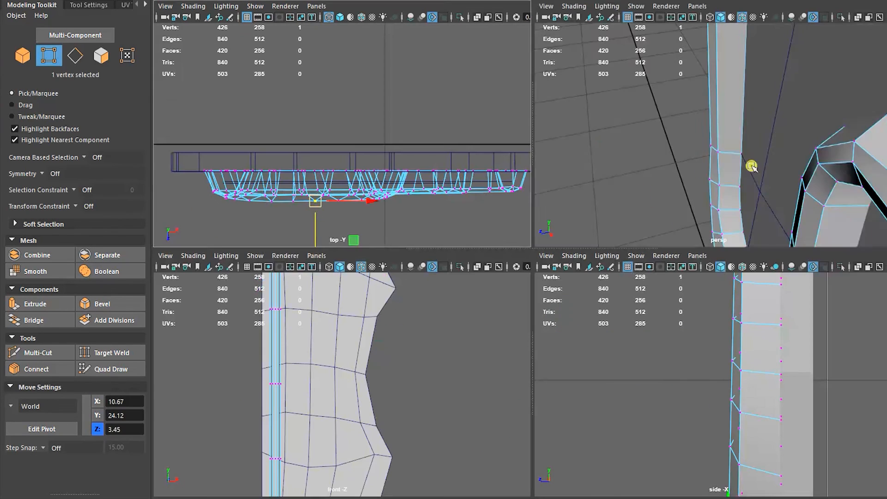
# Step: Select the lengthwise edge loops on both sides of the scroll mesh, flatten them in depth and shift them back
pyautogui.keyDown('alt'); pyautogui.moveTo(751, 167); pyautogui.dragTo(686, 104, button='right'); pyautogui.keyUp('alt')
pyautogui.moveTo(482, 211); pyautogui.dragTo(482, 188, button='right')
pyautogui.doubleClick(721, 114)
pyautogui.keyDown('alt'); pyautogui.moveTo(640, 141); pyautogui.dragTo(580, 139); pyautogui.keyUp('alt')
pyautogui.keyDown('alt'); pyautogui.moveTo(408, 192); pyautogui.dragTo(389, 183, button='middle'); pyautogui.keyUp('alt')
pyautogui.keyDown('alt'); pyautogui.moveTo(389, 183); pyautogui.dragTo(365, 196, button='right'); pyautogui.keyUp('alt')
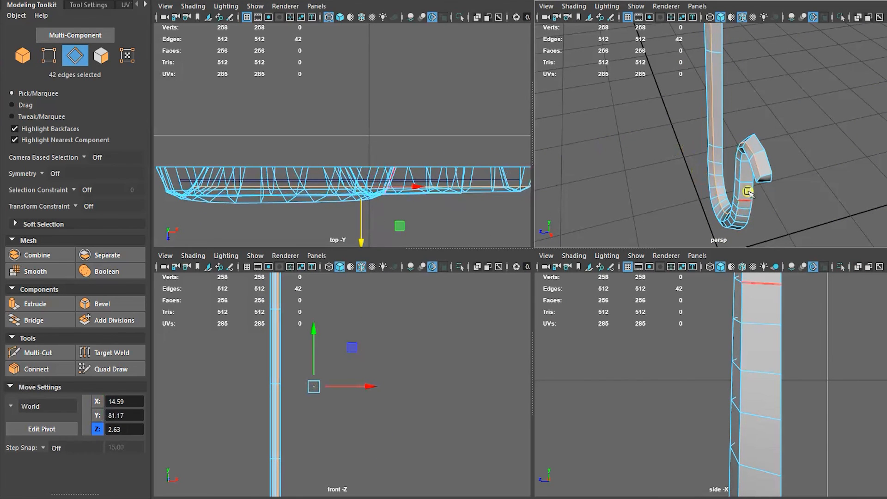
pyautogui.keyDown('shift'); pyautogui.doubleClick(745, 197); pyautogui.keyUp('shift')
pyautogui.keyDown('alt'); pyautogui.moveTo(657, 143); pyautogui.dragTo(758, 153); pyautogui.keyUp('alt')
pyautogui.press('r')
pyautogui.moveTo(349, 243); pyautogui.dragTo(347, 213)
pyautogui.press('w')
# Step: Select the front lengthwise edge loop of the scroll mesh and scale it flat in depth
pyautogui.doubleClick(295, 201)
pyautogui.keyDown('alt'); pyautogui.moveTo(300, 199); pyautogui.dragTo(283, 196, button='right'); pyautogui.keyUp('alt')
pyautogui.keyDown('ctrl'); pyautogui.moveTo(495, 143); pyautogui.dragTo(399, 155); pyautogui.keyUp('ctrl')
pyautogui.keyDown('alt'); pyautogui.moveTo(238, 167); pyautogui.dragTo(350, 227, button='right'); pyautogui.keyUp('alt')
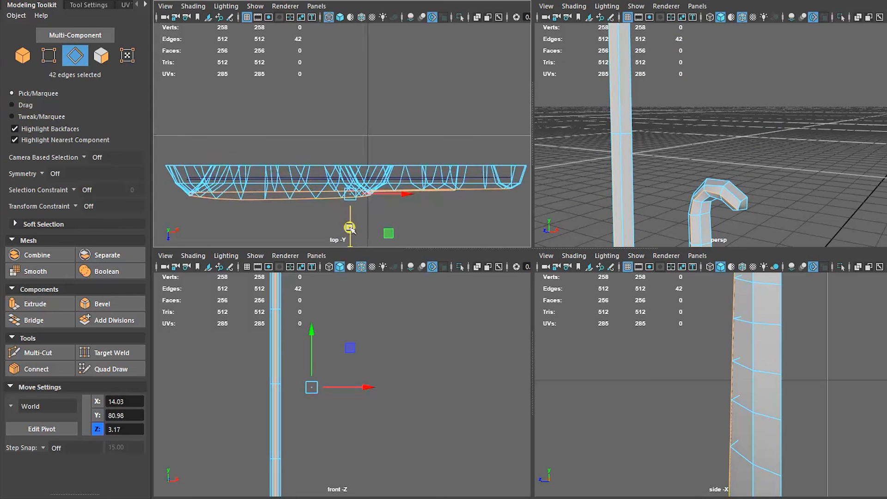
pyautogui.keyDown('alt'); pyautogui.moveTo(355, 210); pyautogui.dragTo(352, 201, button='middle'); pyautogui.keyUp('alt')
pyautogui.press('r')
pyautogui.moveTo(348, 235); pyautogui.dragTo(350, 206)
pyautogui.press('w')
# Step: Unhide the shield border, return to object selection and deselect the scroll trim
pyautogui.hotkey('ctrl', 'shift', 'h')
pyautogui.press('F8')
pyautogui.keyDown('alt'); pyautogui.moveTo(282, 301); pyautogui.dragTo(292, 398, button='middle'); pyautogui.keyUp('alt')
pyautogui.keyDown('alt'); pyautogui.moveTo(379, 363); pyautogui.dragTo(351, 361, button='right'); pyautogui.keyUp('alt')
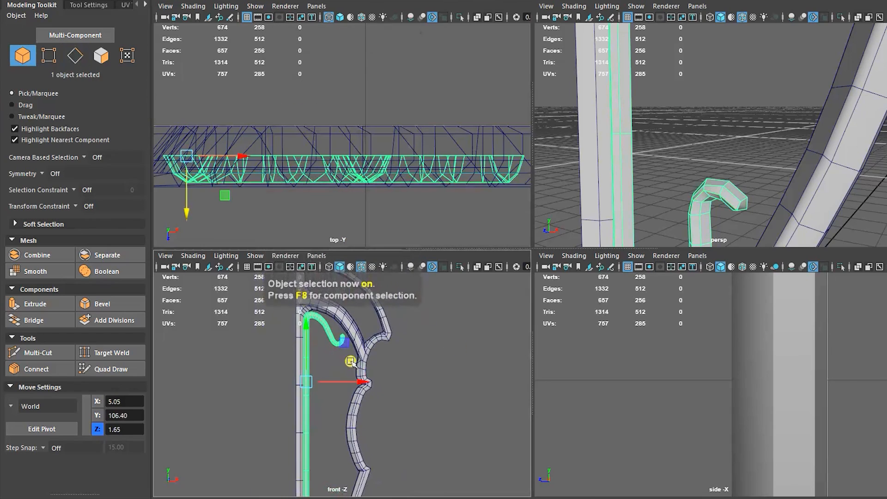
pyautogui.keyDown('alt'); pyautogui.moveTo(430, 357); pyautogui.dragTo(400, 377, button='right'); pyautogui.keyUp('alt')
pyautogui.click(400, 377)
# Step: Examine how the scroll trim sits inside the border in an enlarged perspective view, then restore the four-view layout
pyautogui.press('space')
pyautogui.keyDown('alt'); pyautogui.moveTo(655, 141); pyautogui.dragTo(455, 164, button='right'); pyautogui.keyUp('alt')
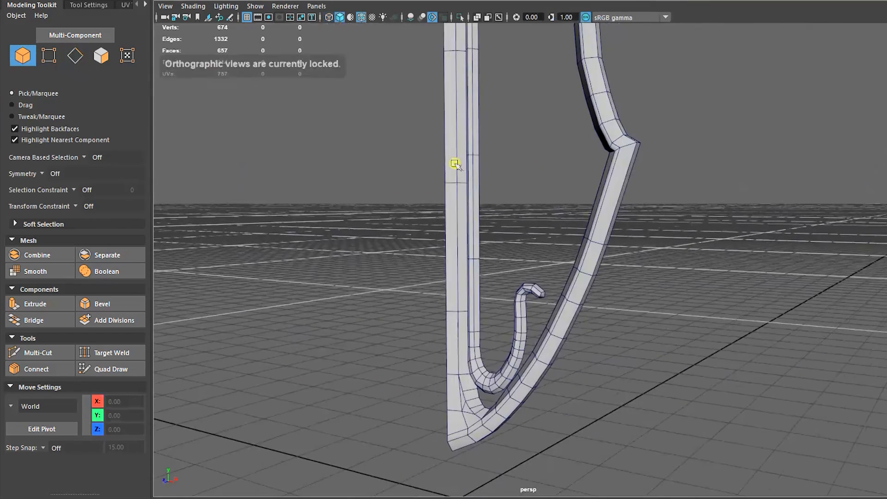
pyautogui.keyDown('alt'); pyautogui.moveTo(455, 164); pyautogui.dragTo(450, 329, button='middle'); pyautogui.keyUp('alt')
pyautogui.keyDown('alt'); pyautogui.moveTo(499, 242); pyautogui.dragTo(488, 250, button='middle'); pyautogui.keyUp('alt')
pyautogui.press('space')
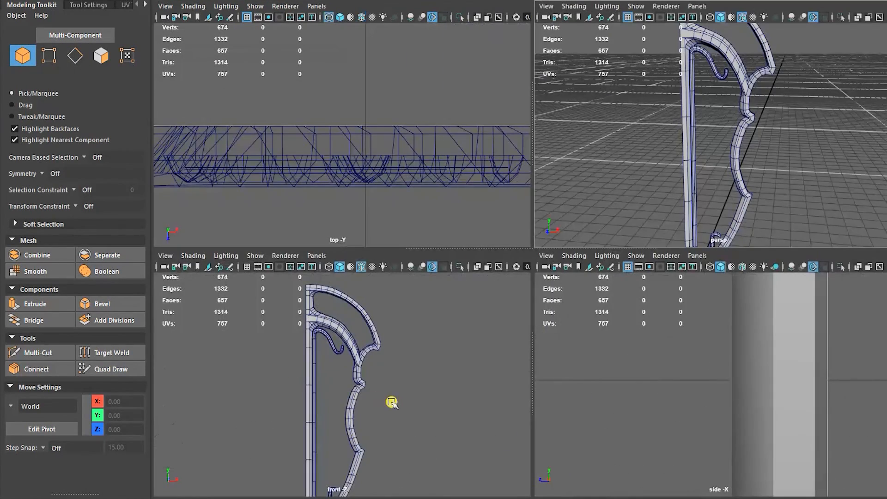
pyautogui.click(399, 371)
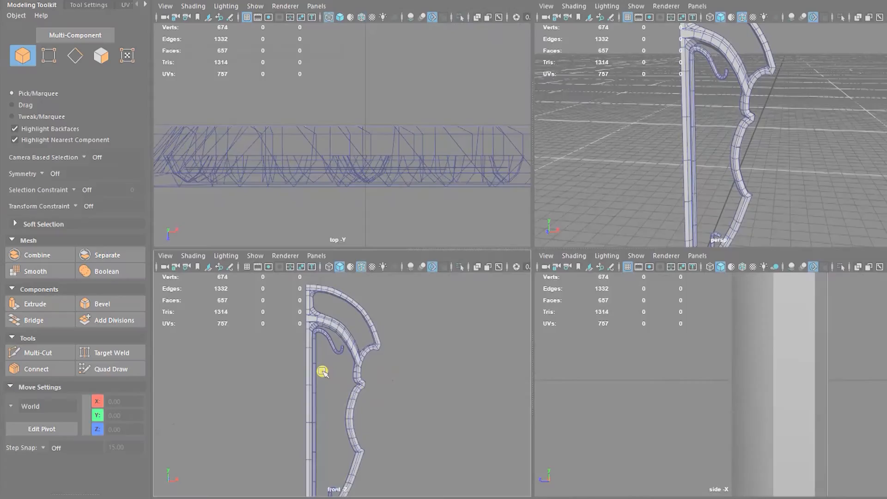